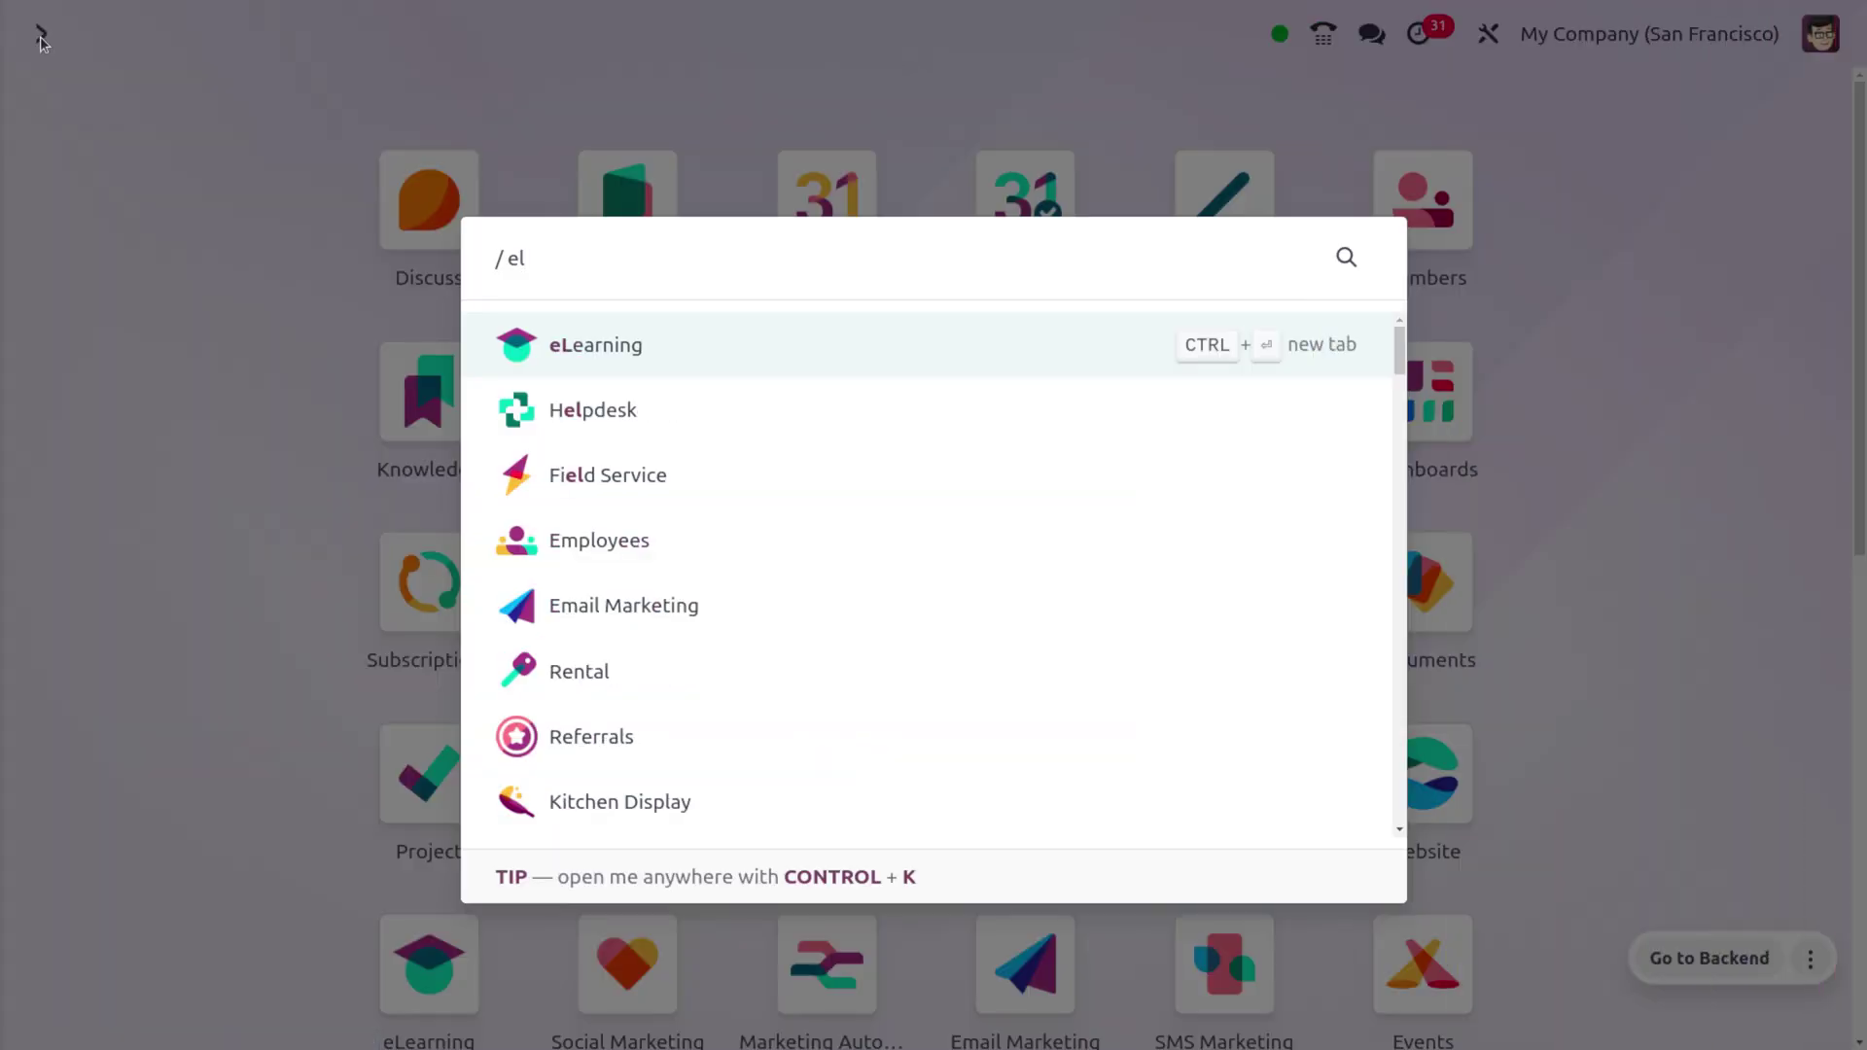
# Launch the eLearning app from the command palette to see all courses
pyautogui.press('Return')
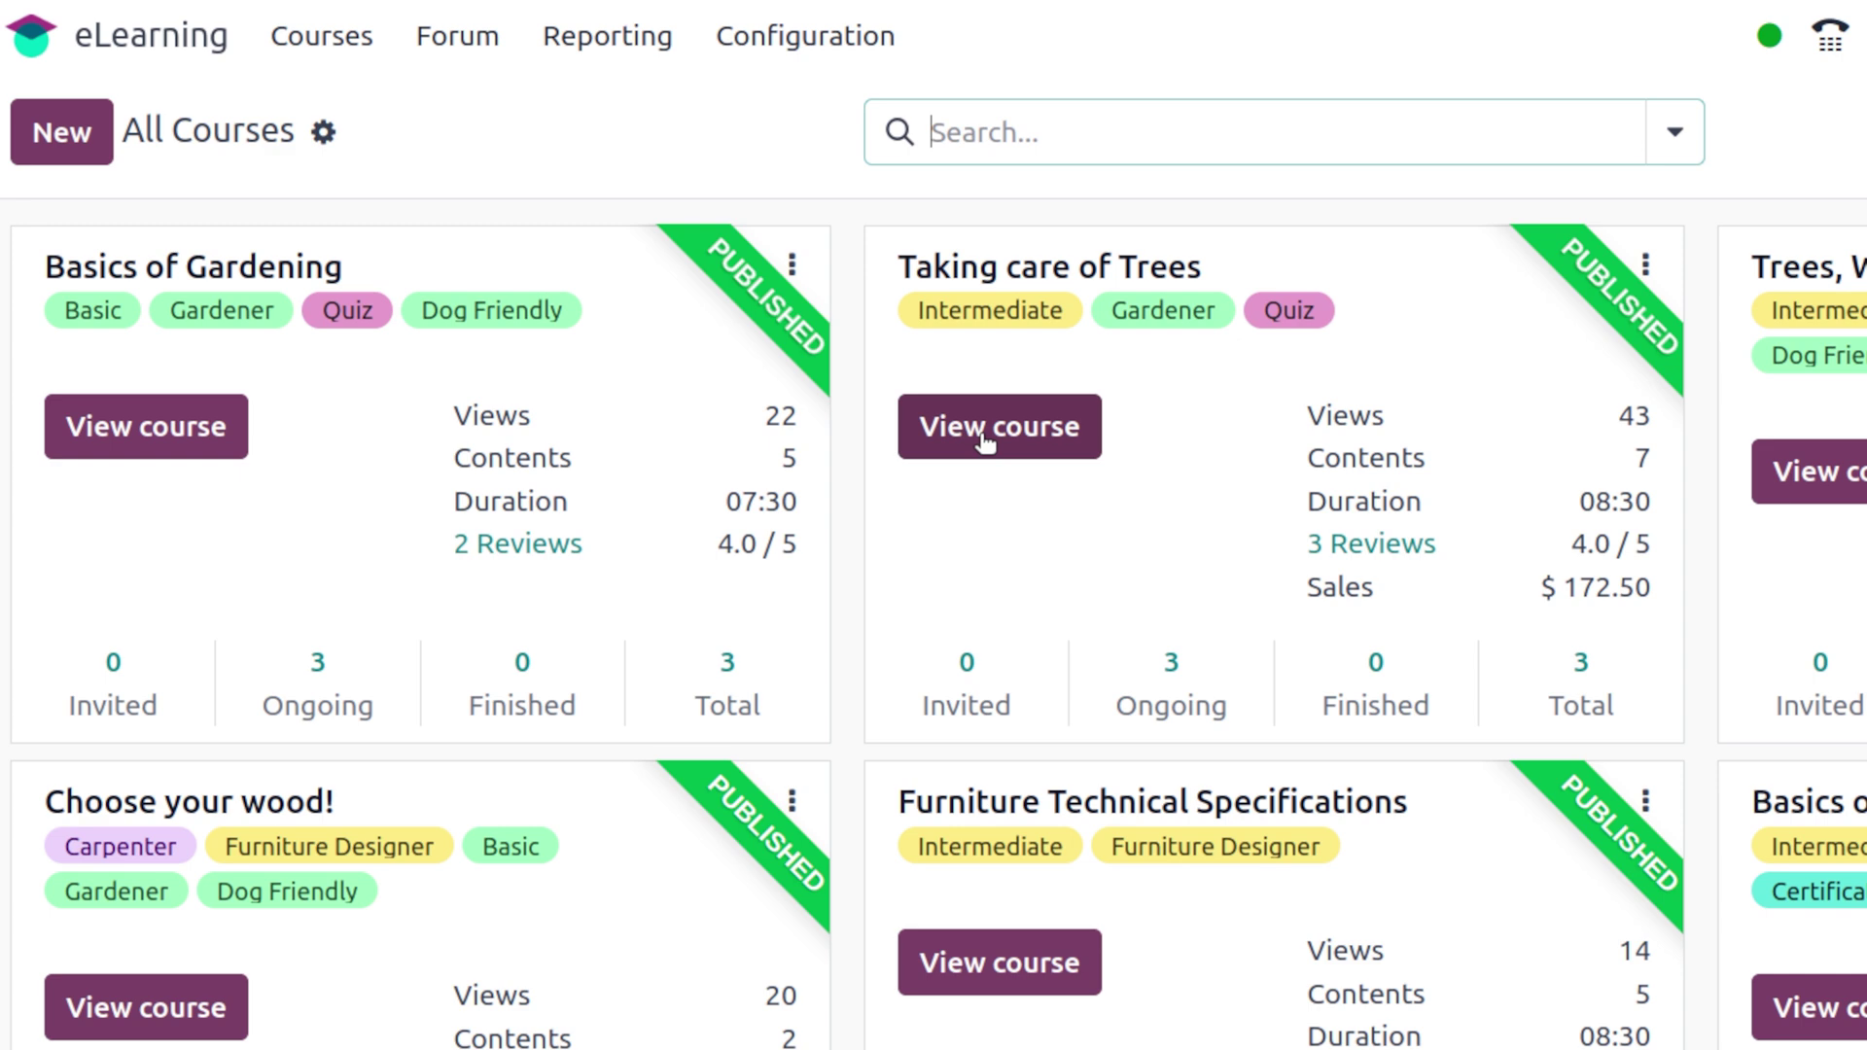
# Go from the Taking care of Trees course to the 'Height of my tree...' post in Trees, Wood and Gardens
pyautogui.click(985, 434)
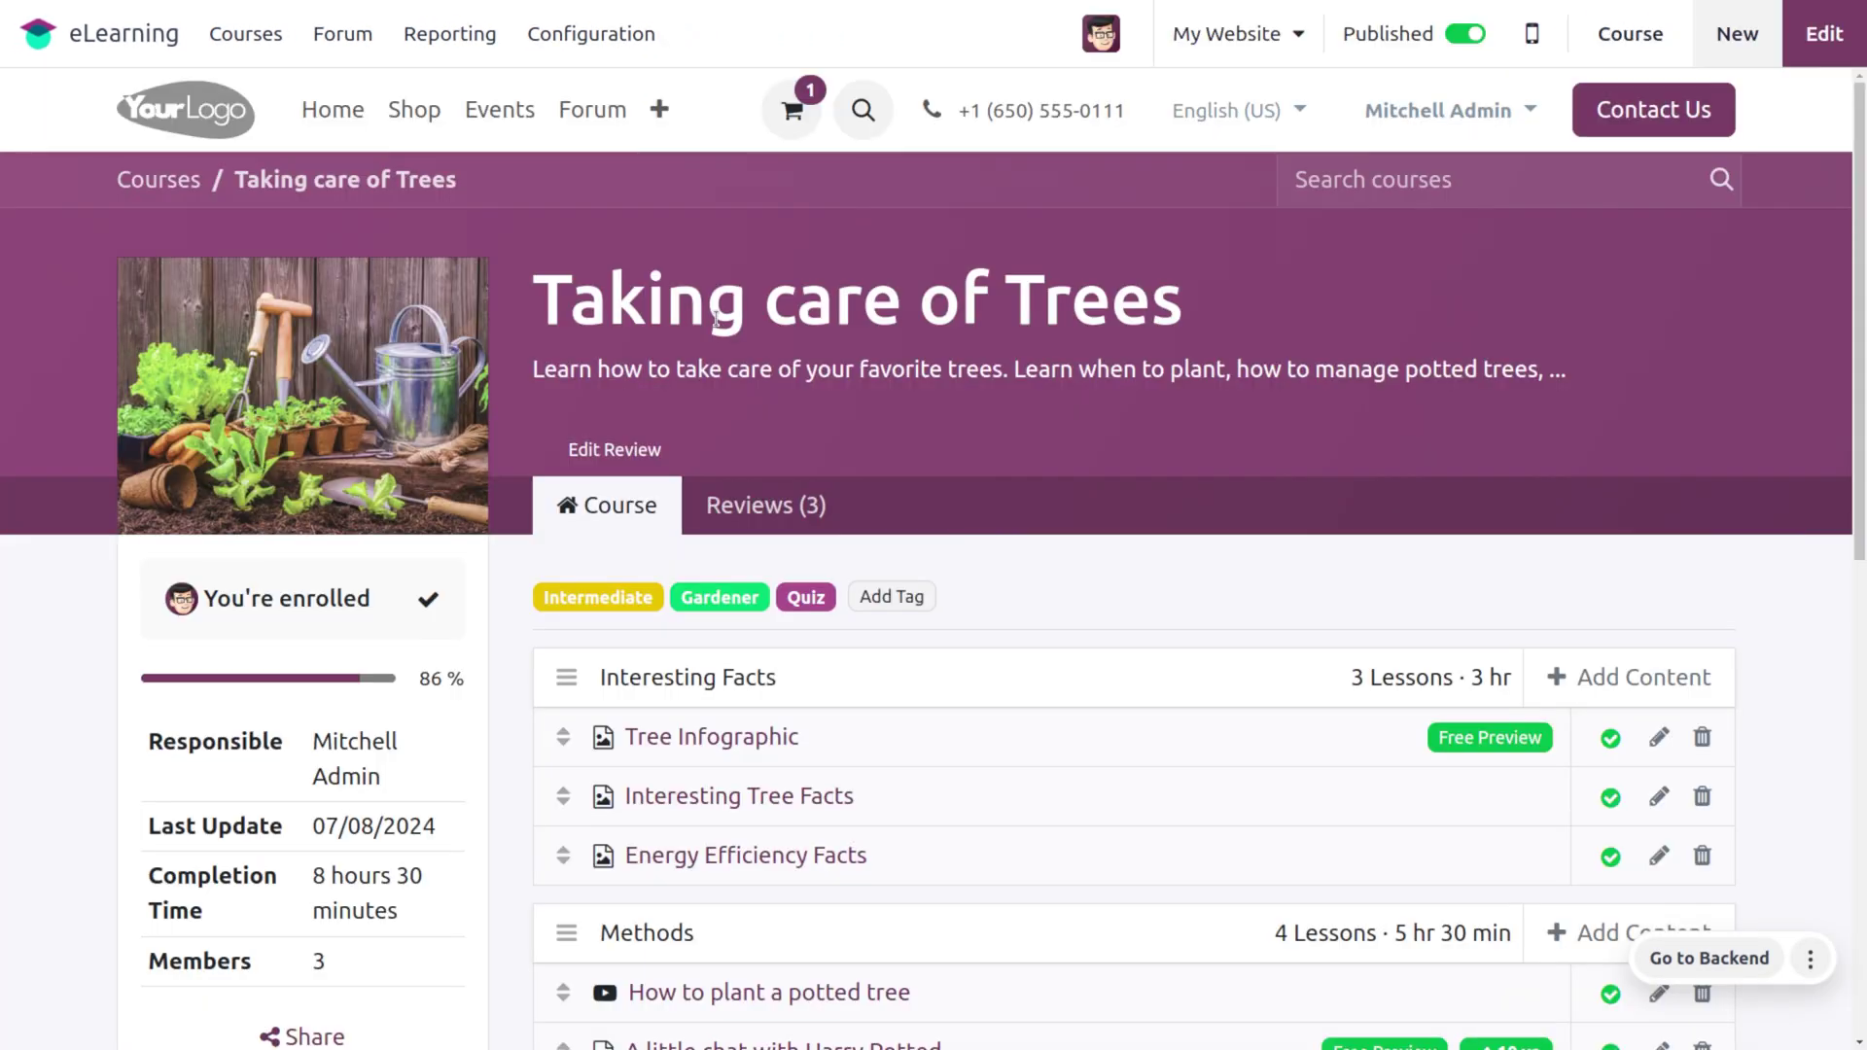
pyautogui.click(557, 120)
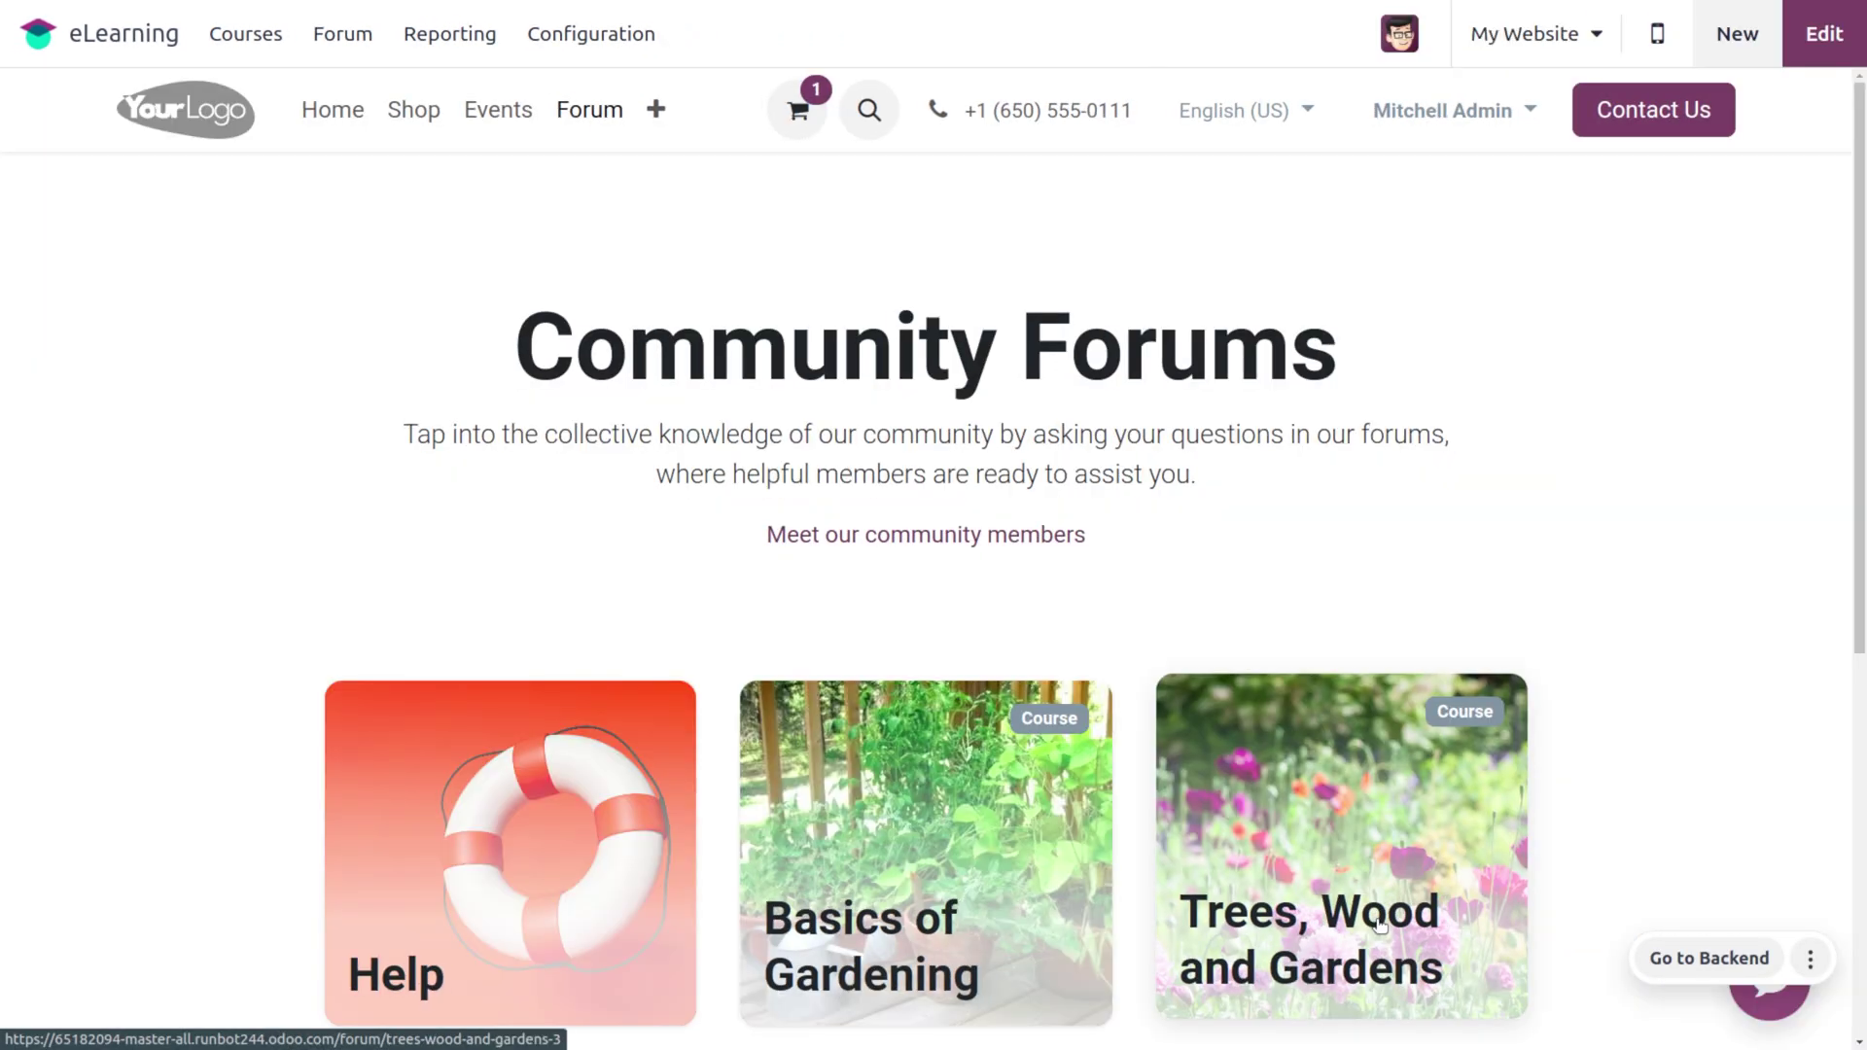
pyautogui.click(1378, 922)
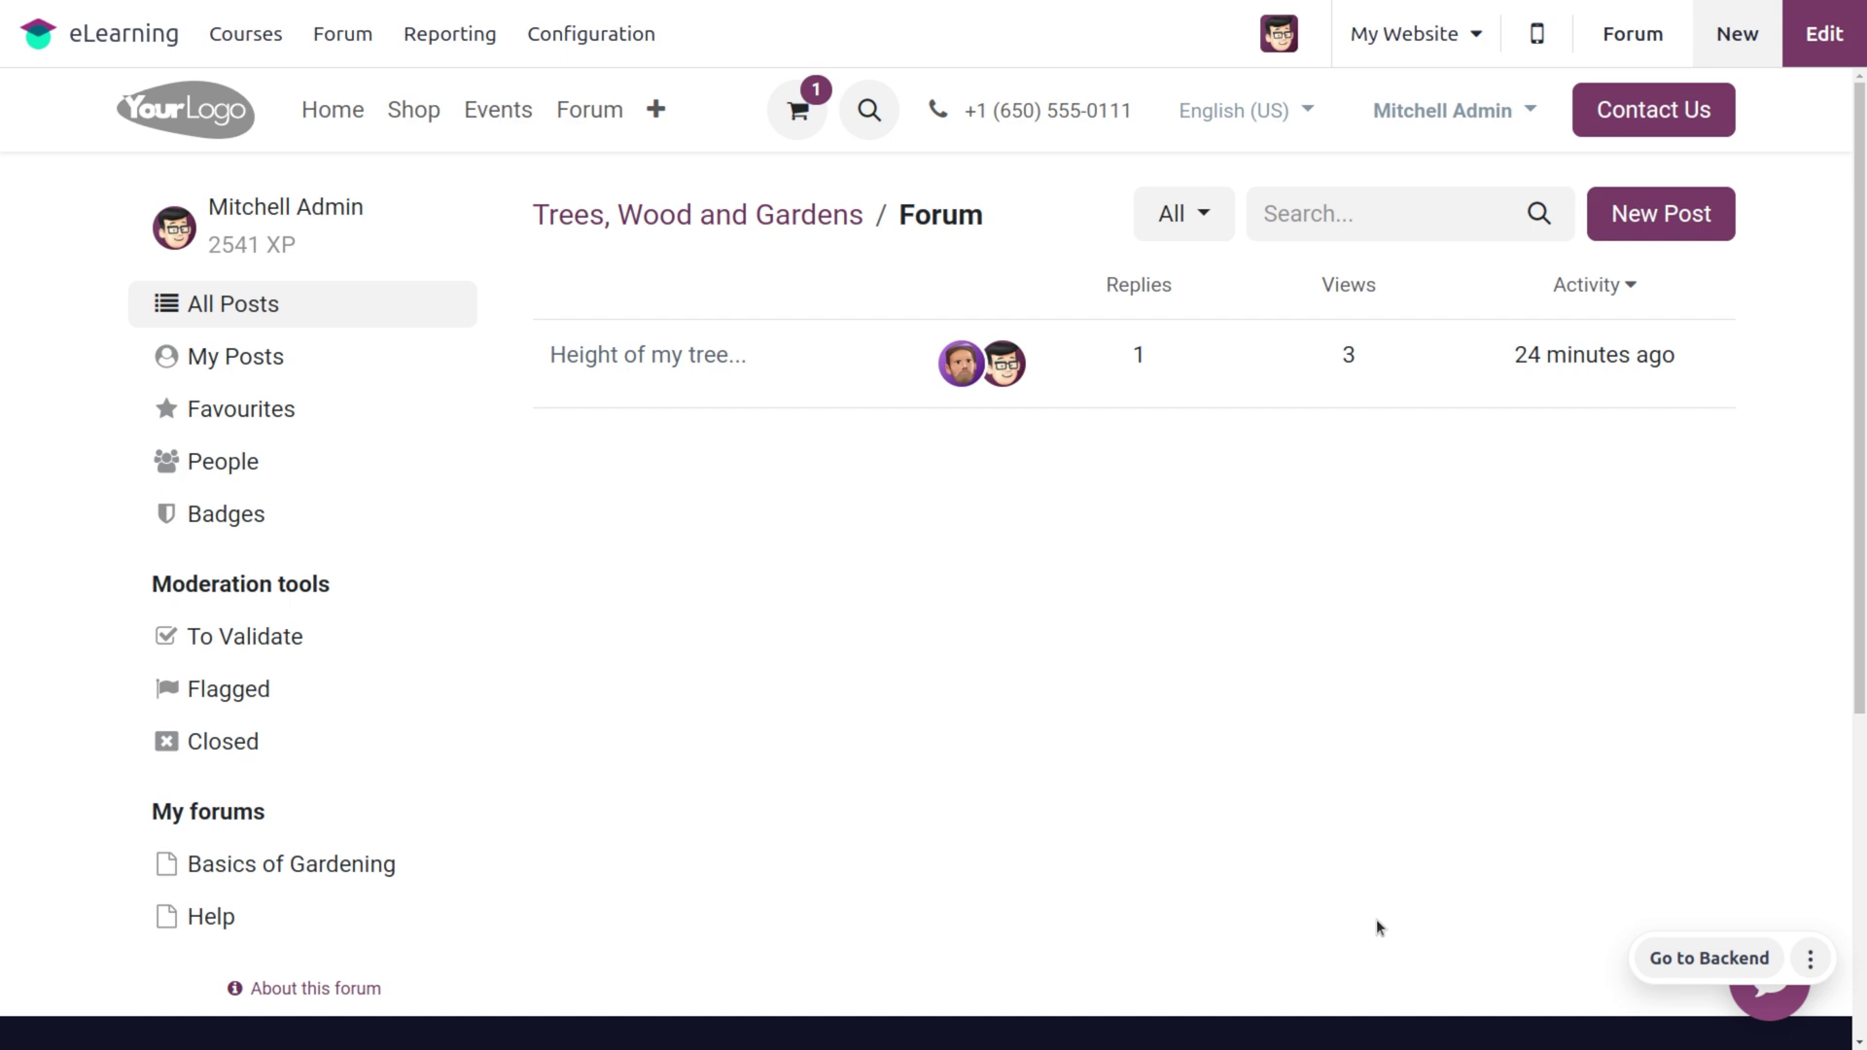
pyautogui.click(668, 364)
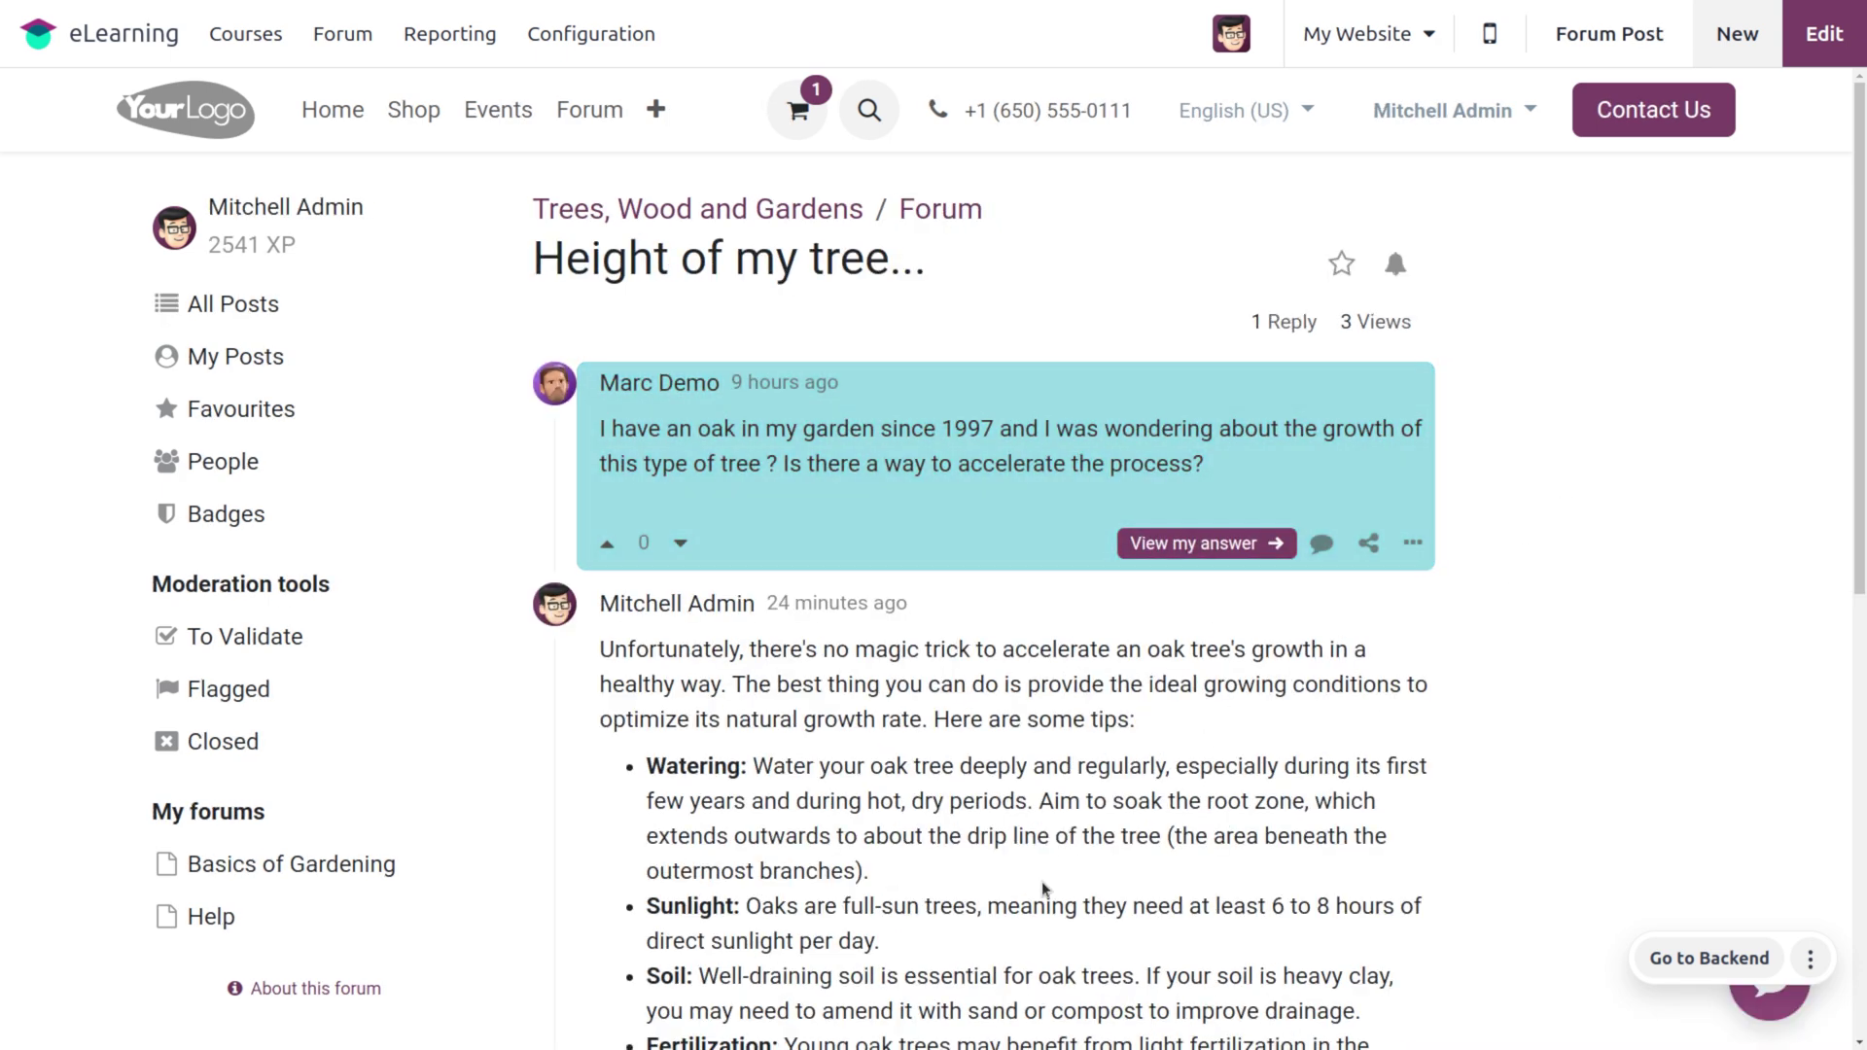
pyautogui.scroll(-1, 1041, 882)
pyautogui.scroll(-1, 1042, 881)
pyautogui.scroll(2, 1041, 880)
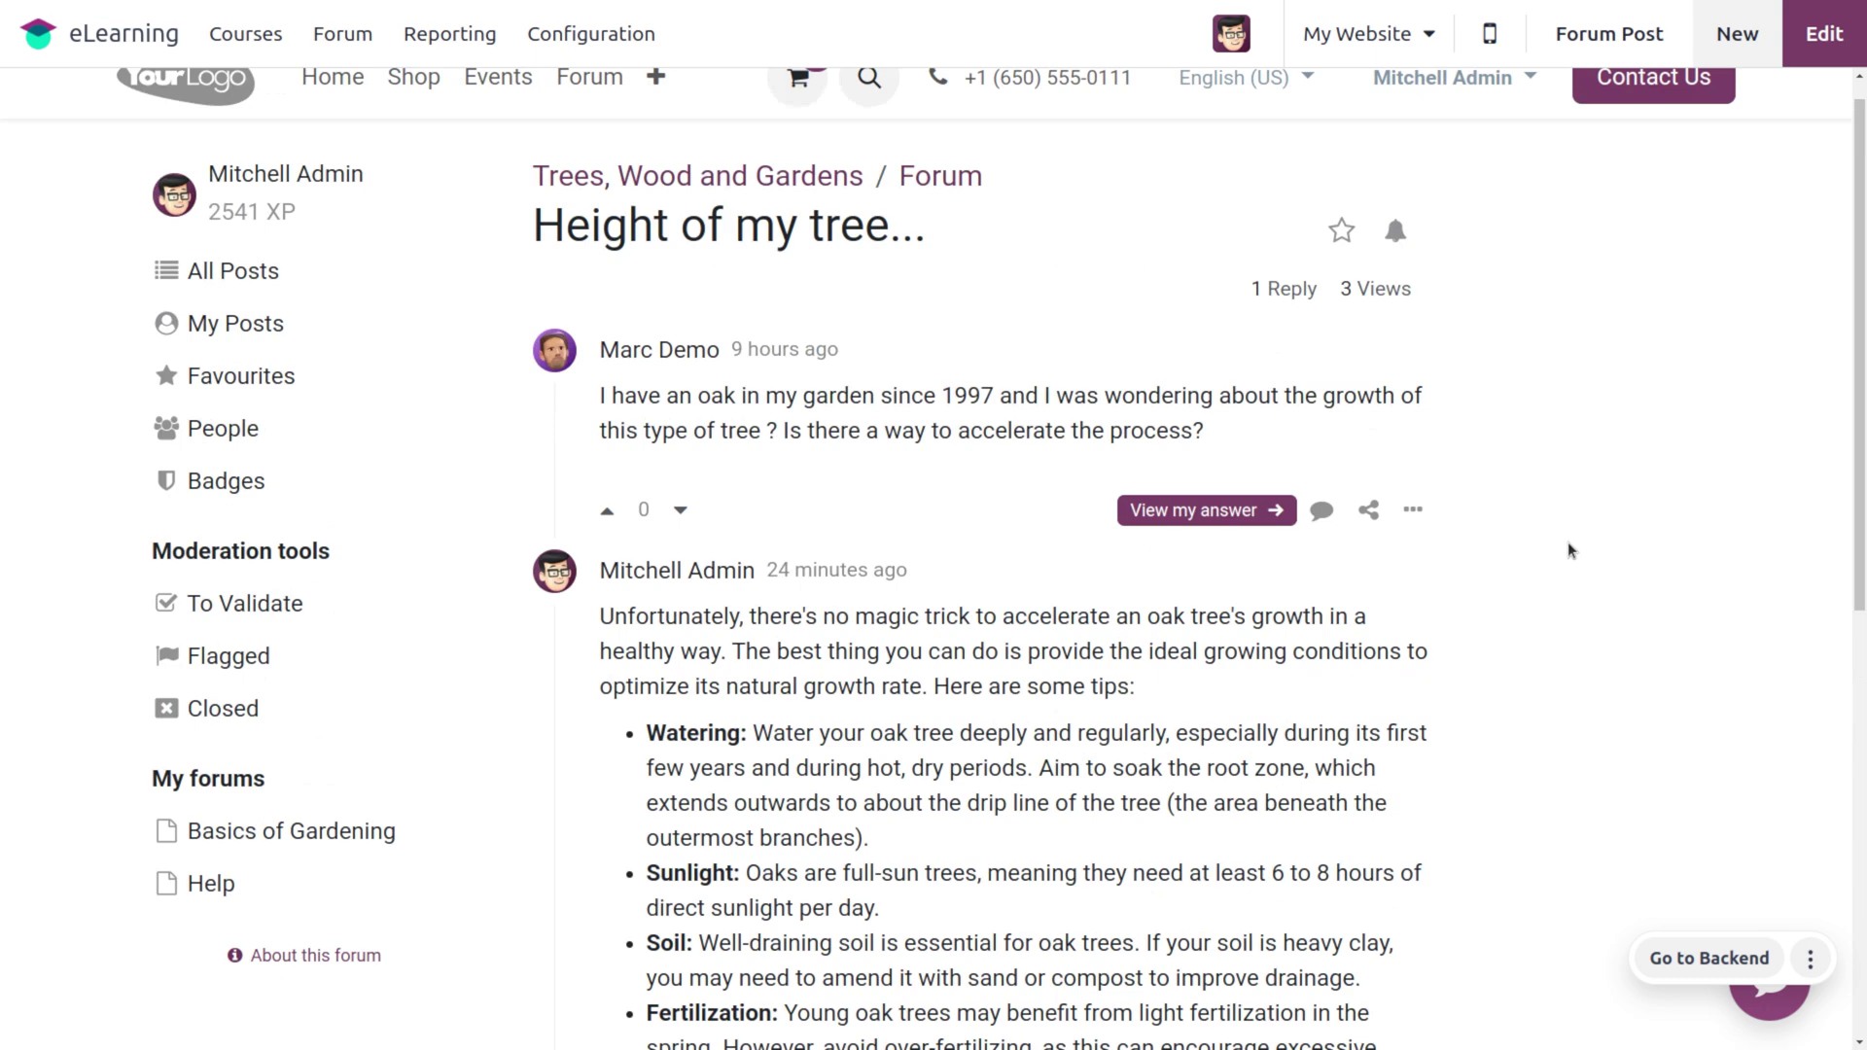
# Create a ticket from the post with Customer Care as team, and view ticket #30
pyautogui.click(1414, 510)
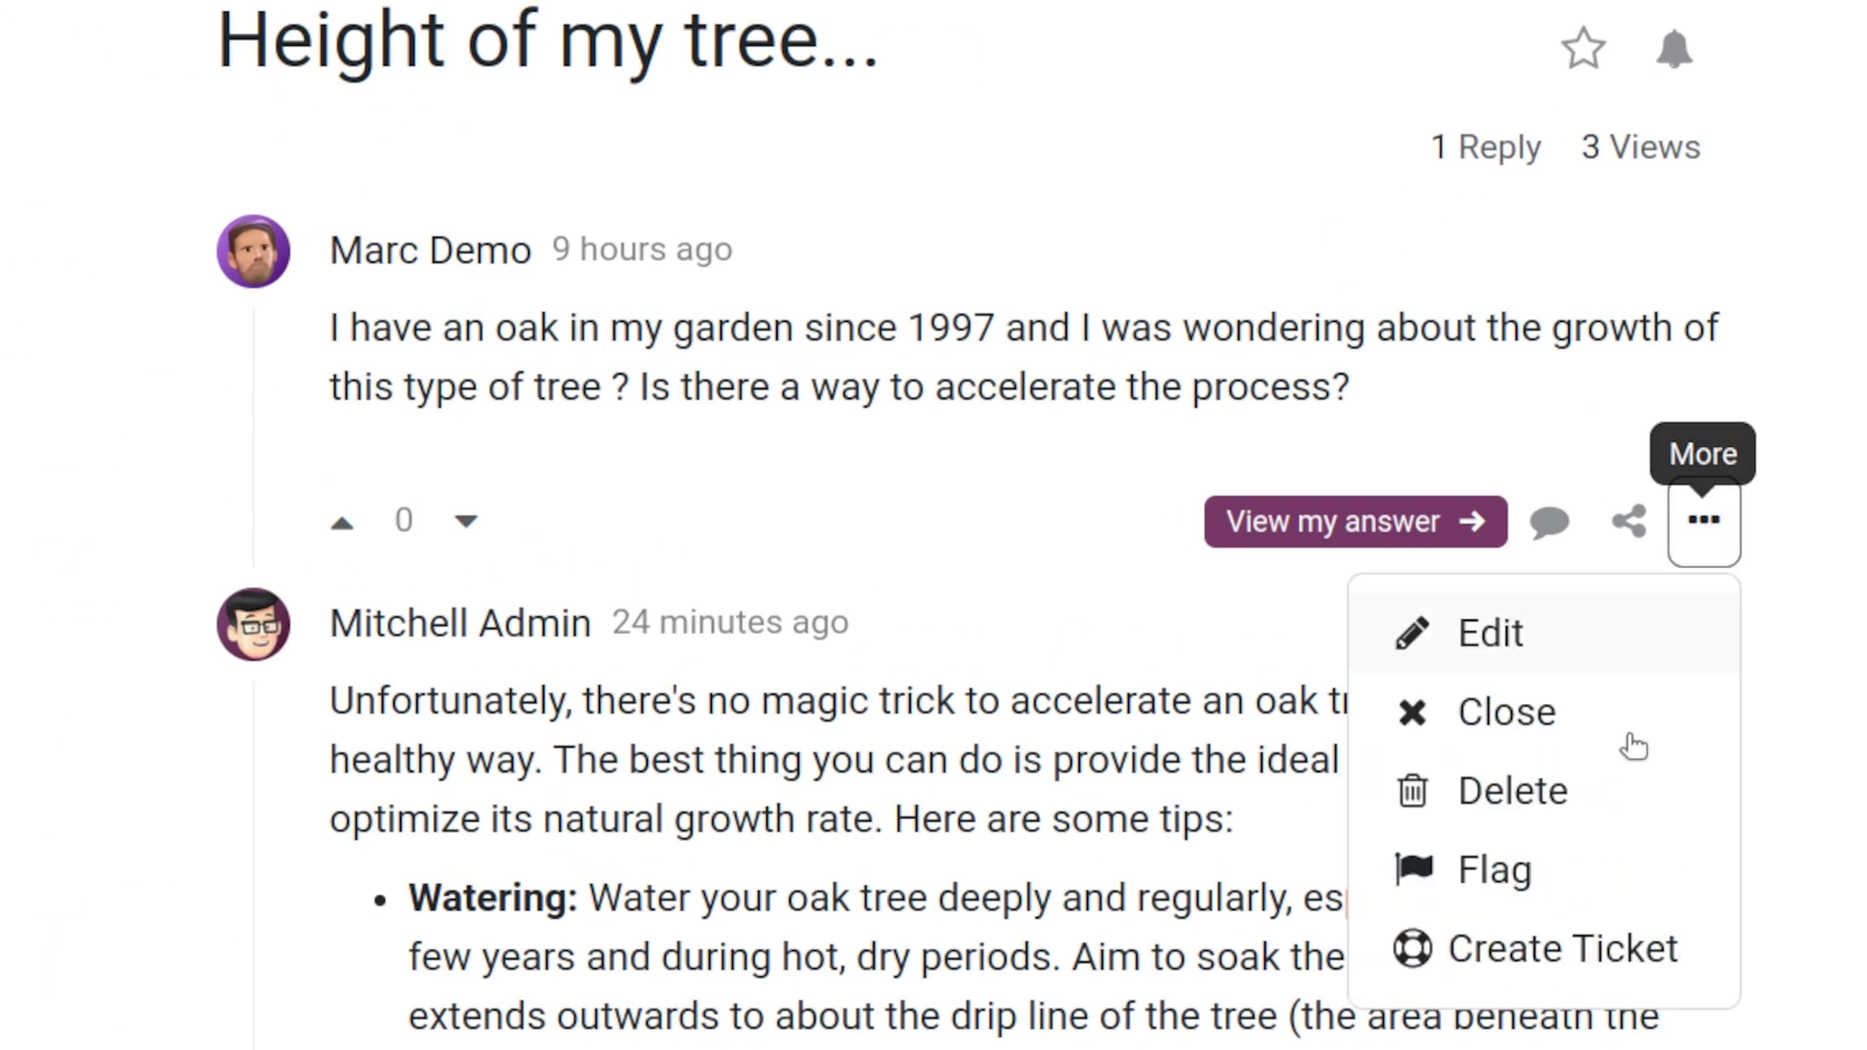
pyautogui.click(1634, 945)
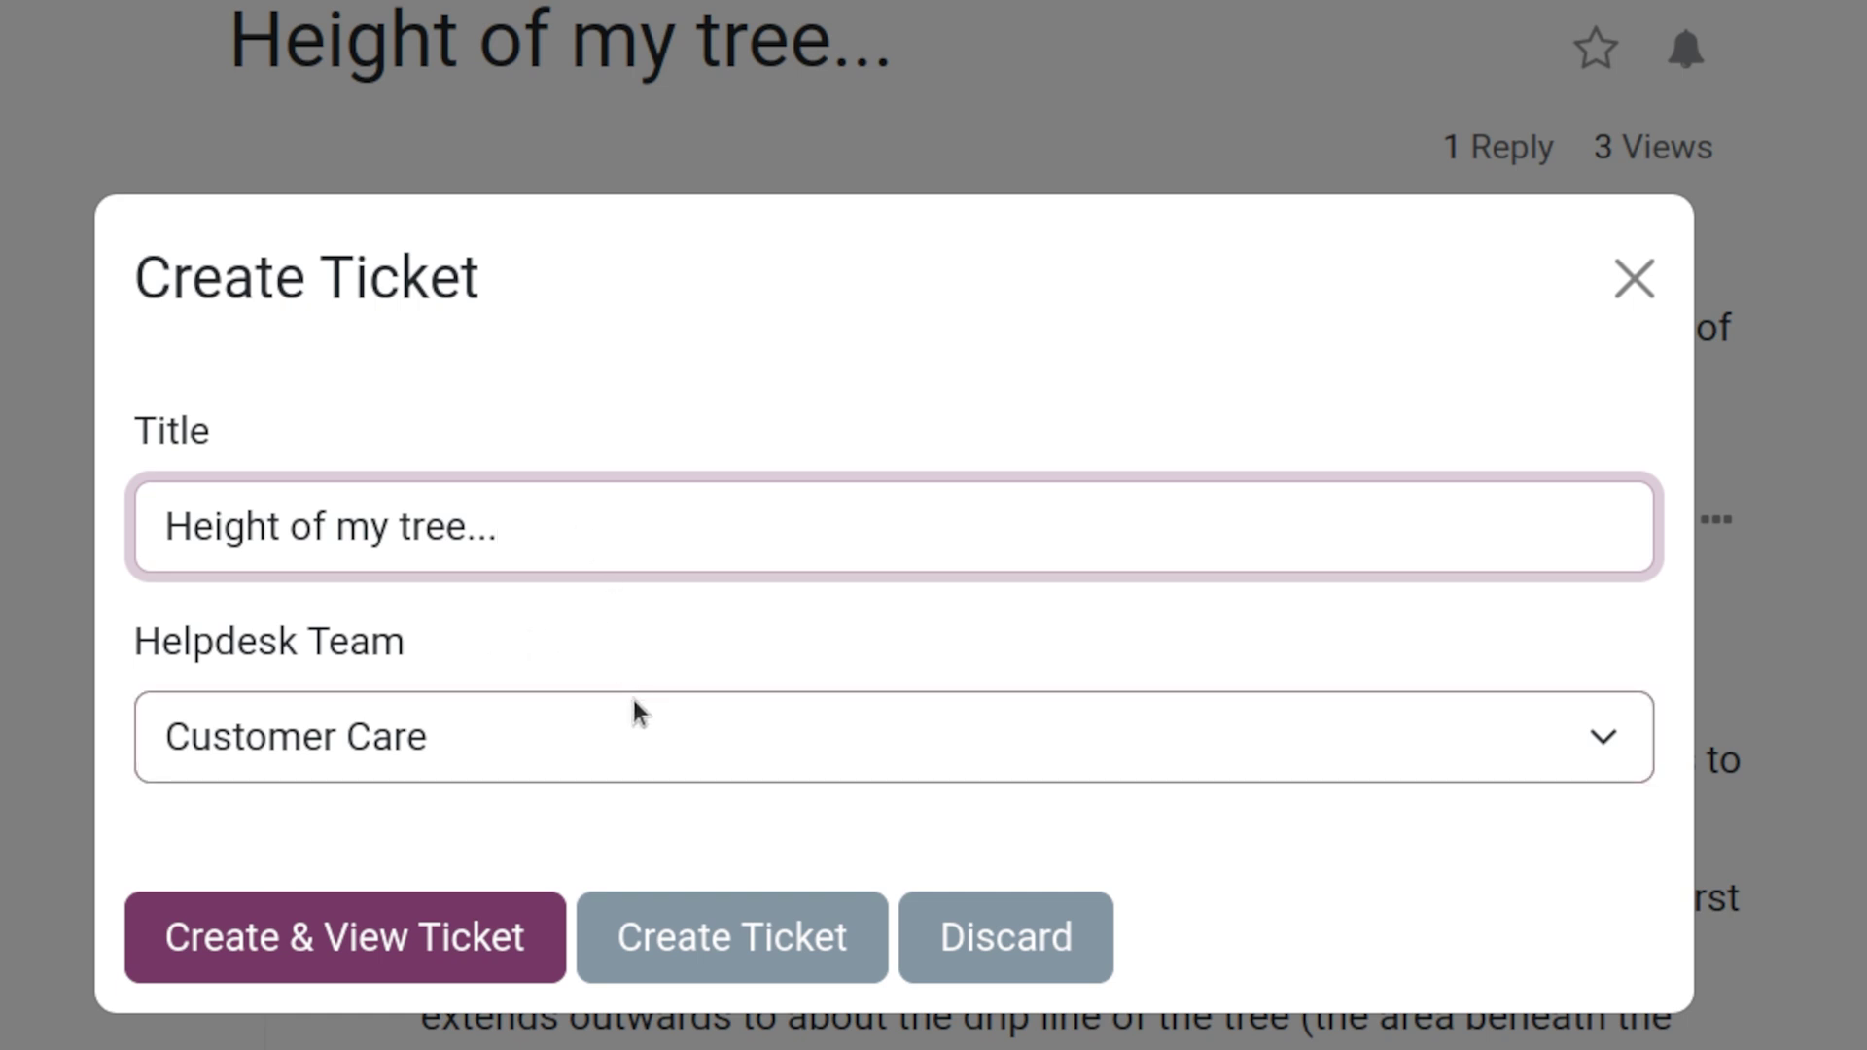
pyautogui.click(670, 736)
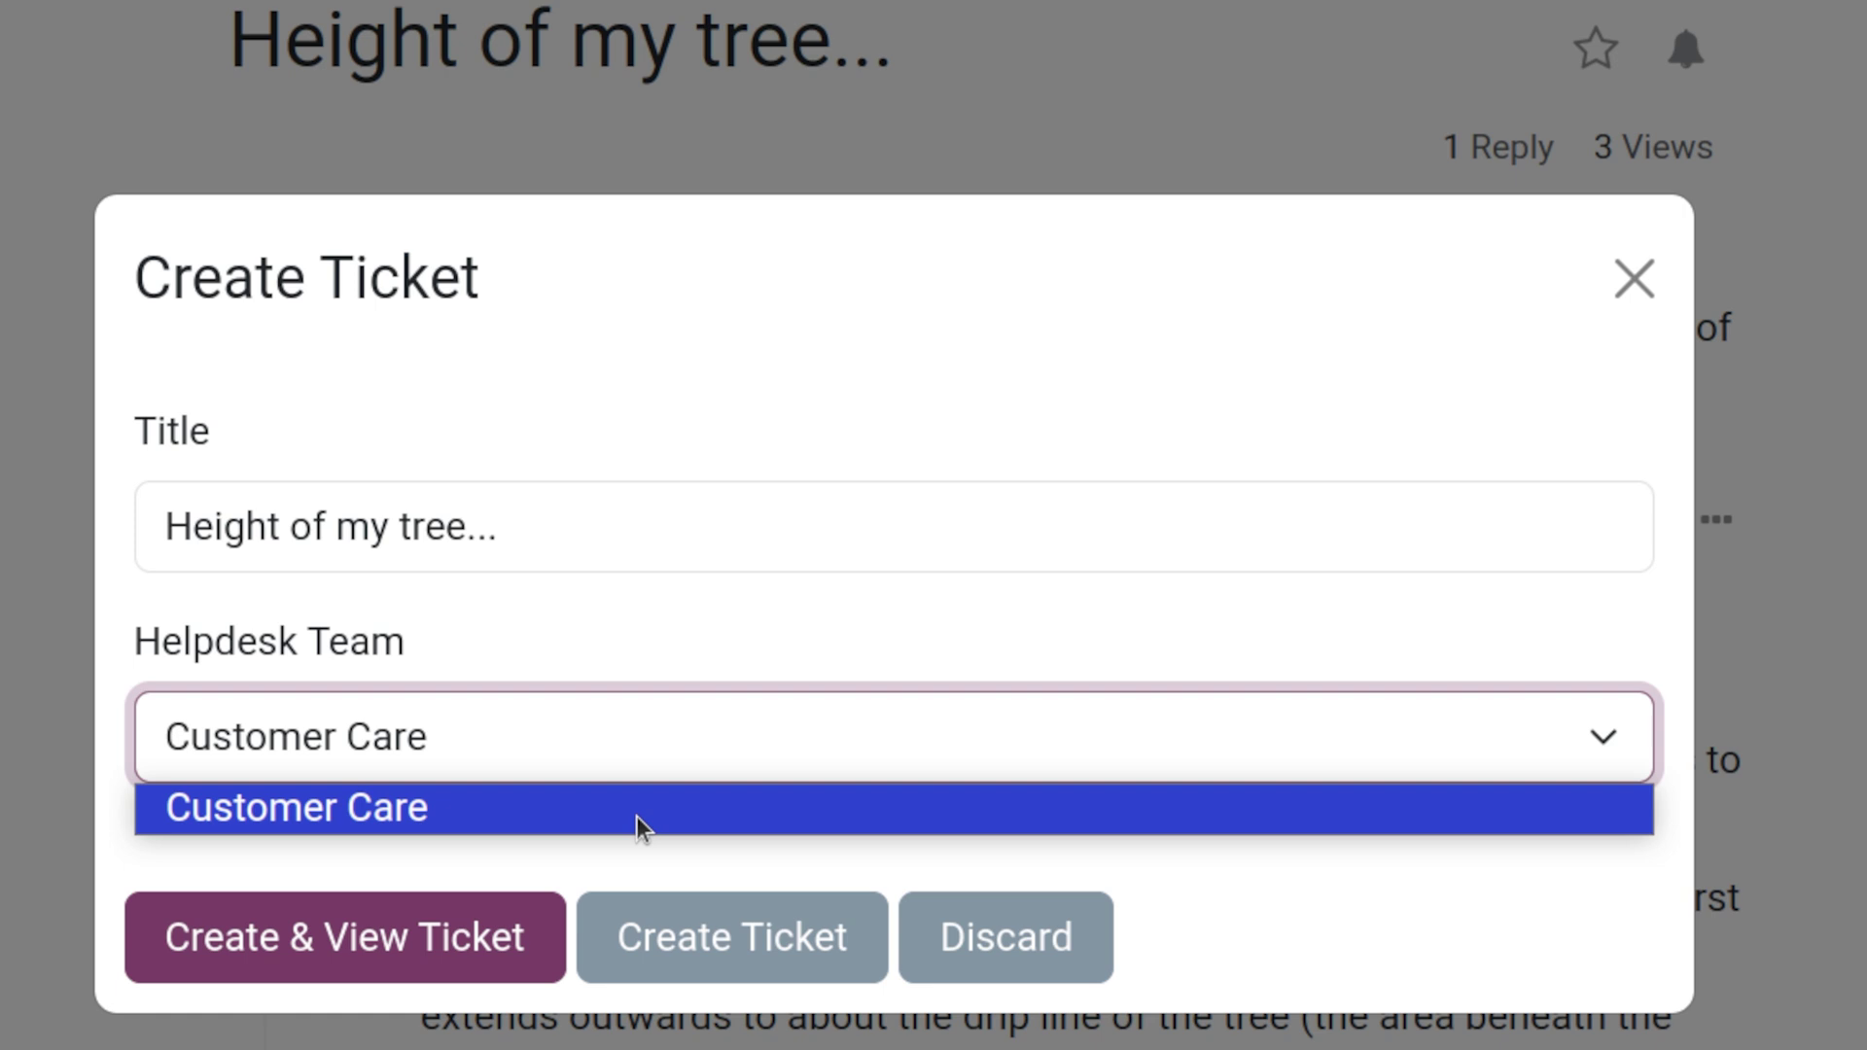
pyautogui.click(519, 745)
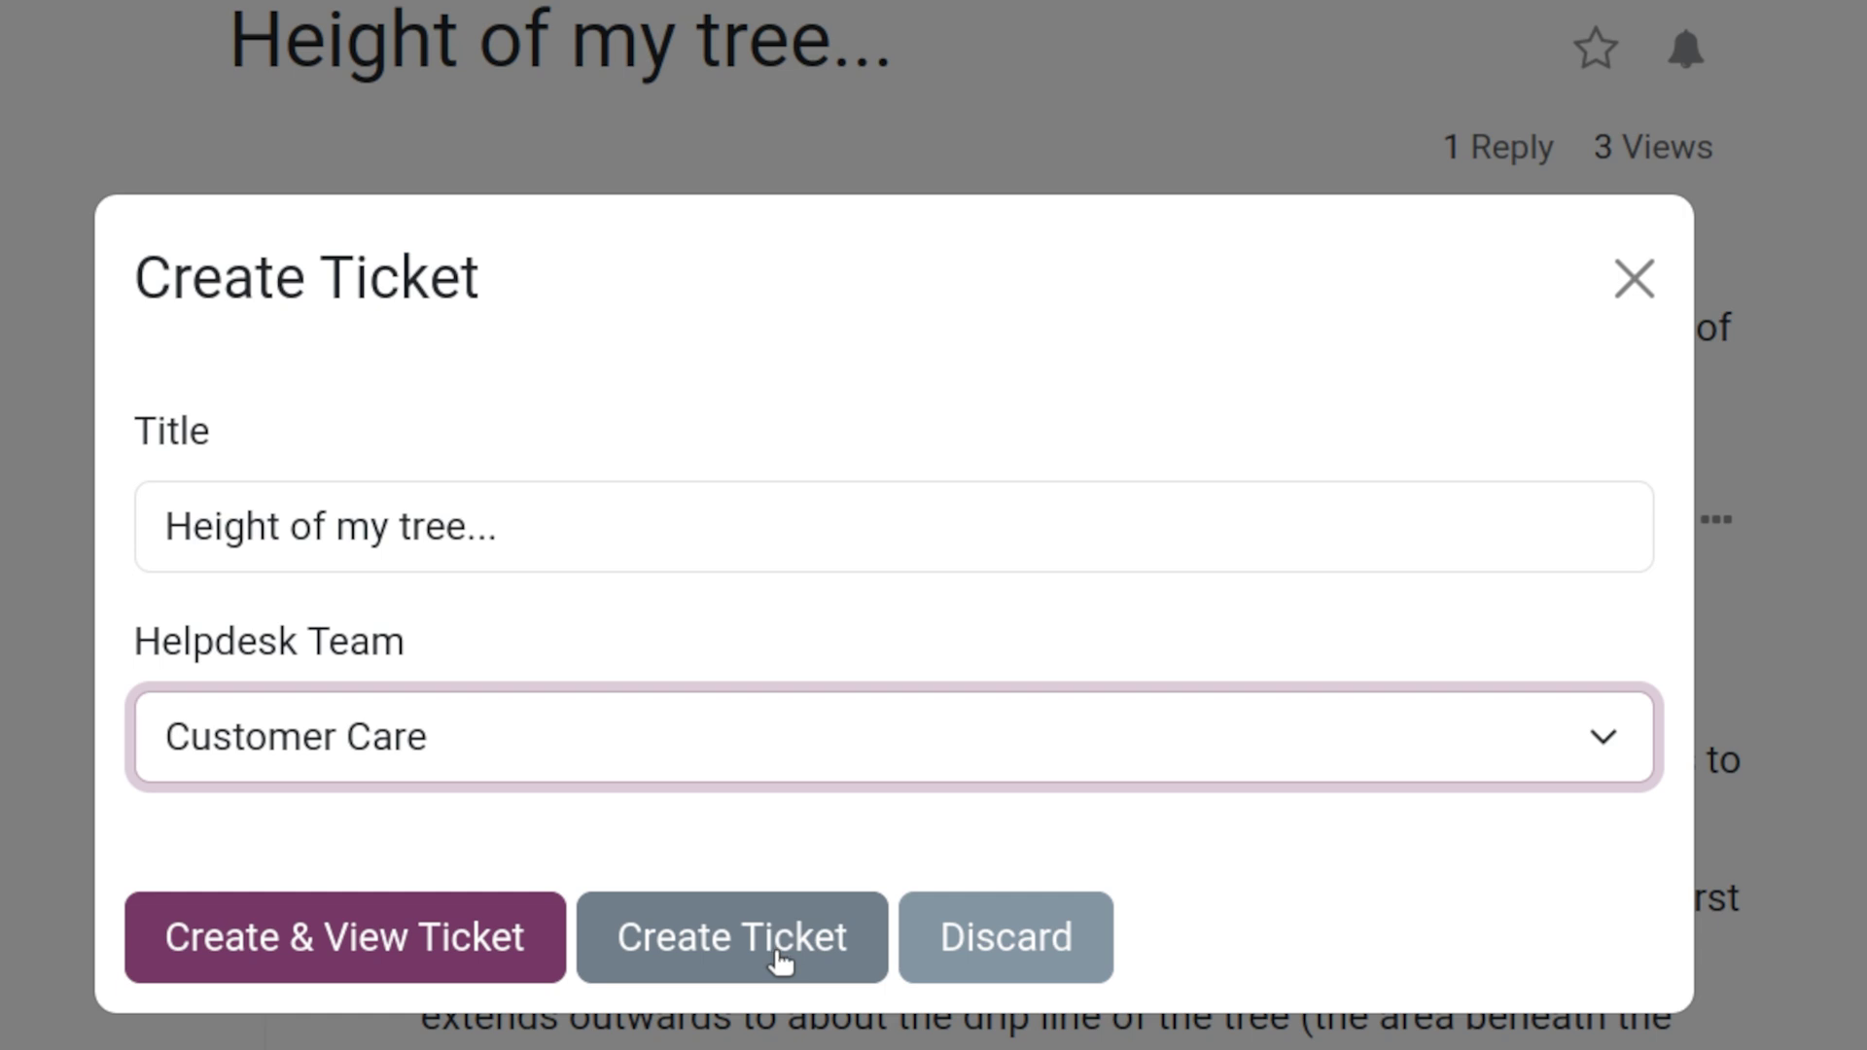
pyautogui.click(366, 947)
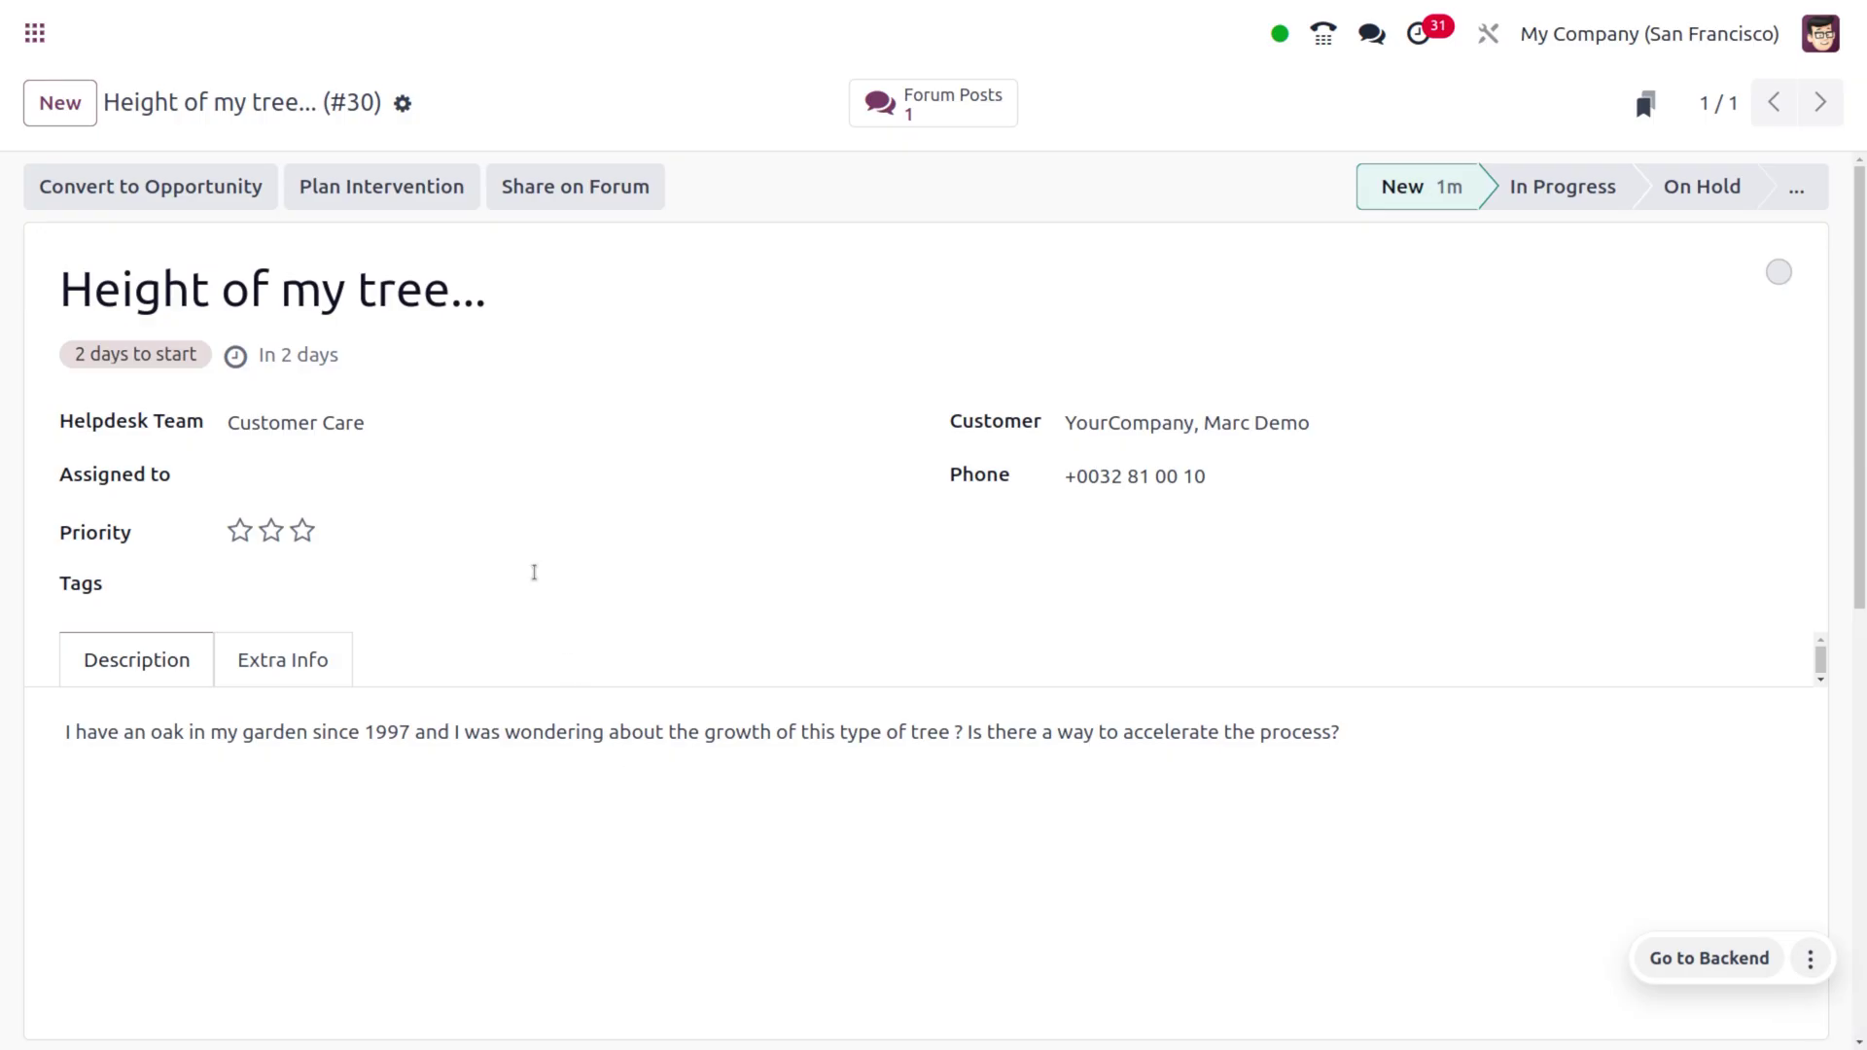
# Set Mitchell Admin as the Assigned to user on ticket #30
pyautogui.click(472, 484)
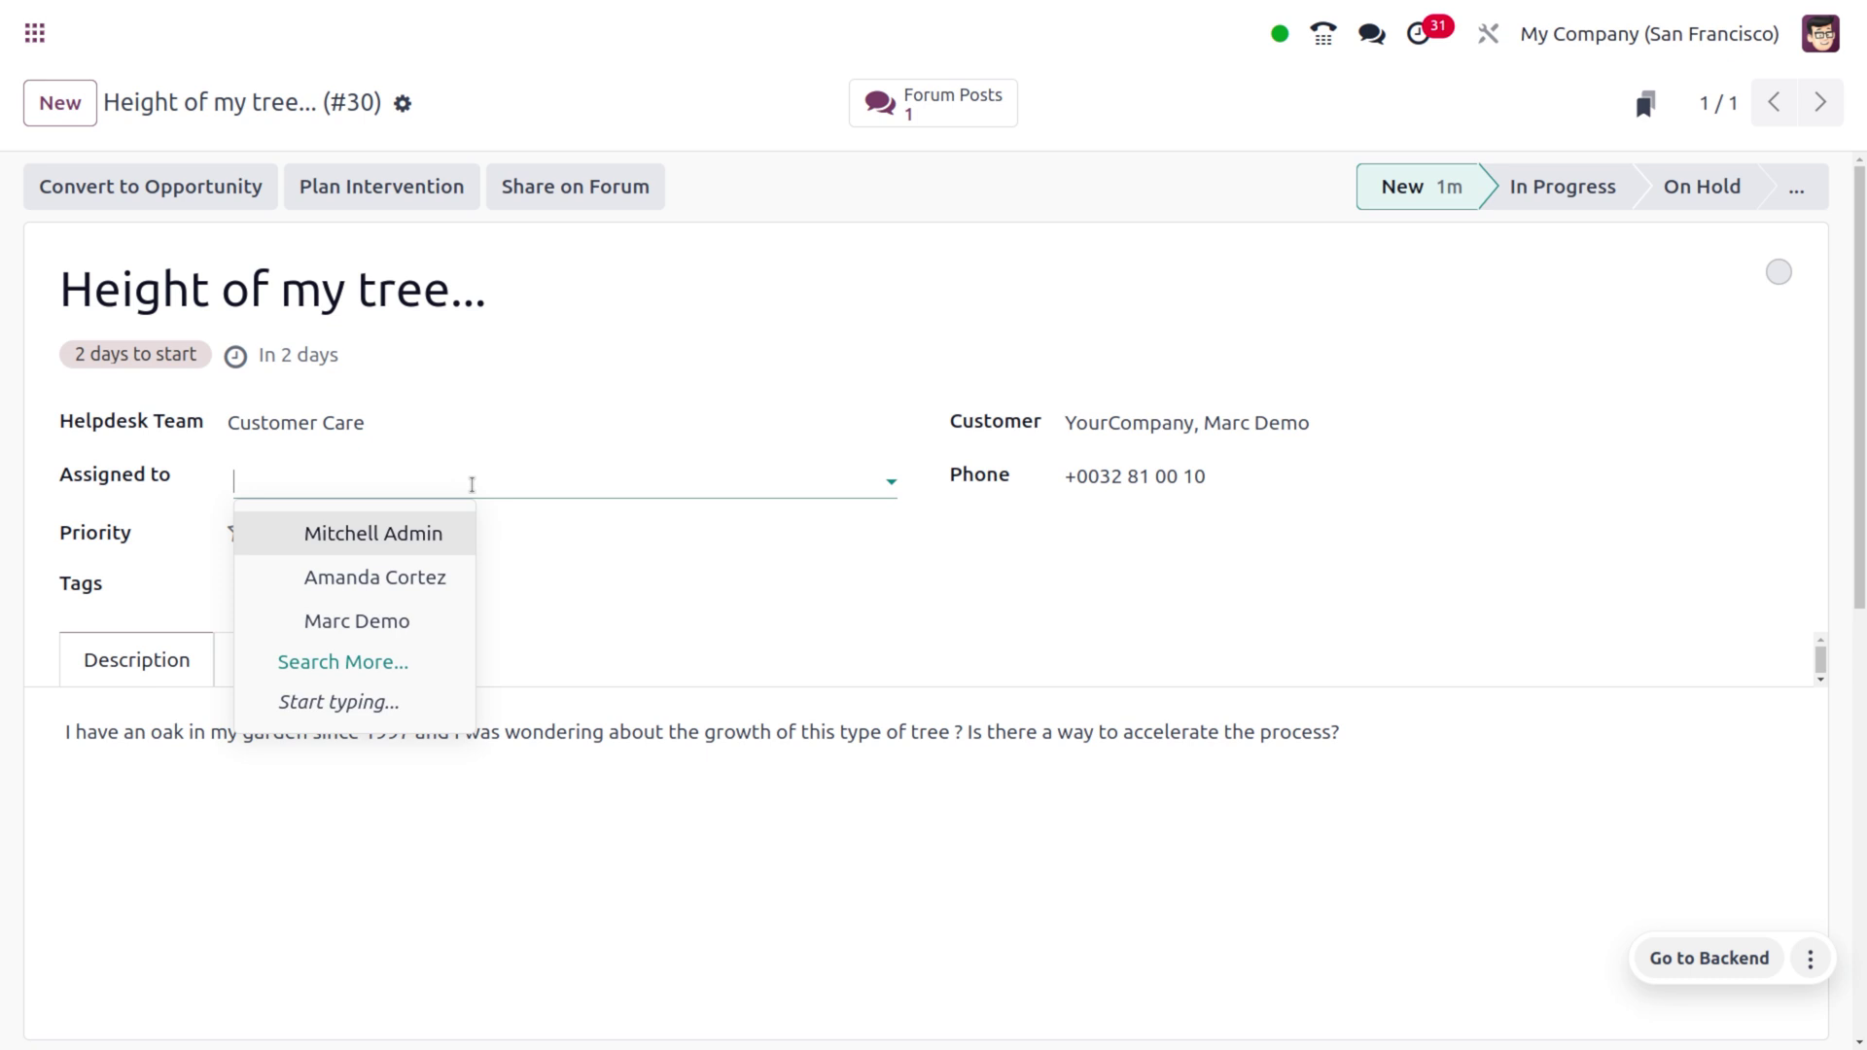
pyautogui.click(382, 536)
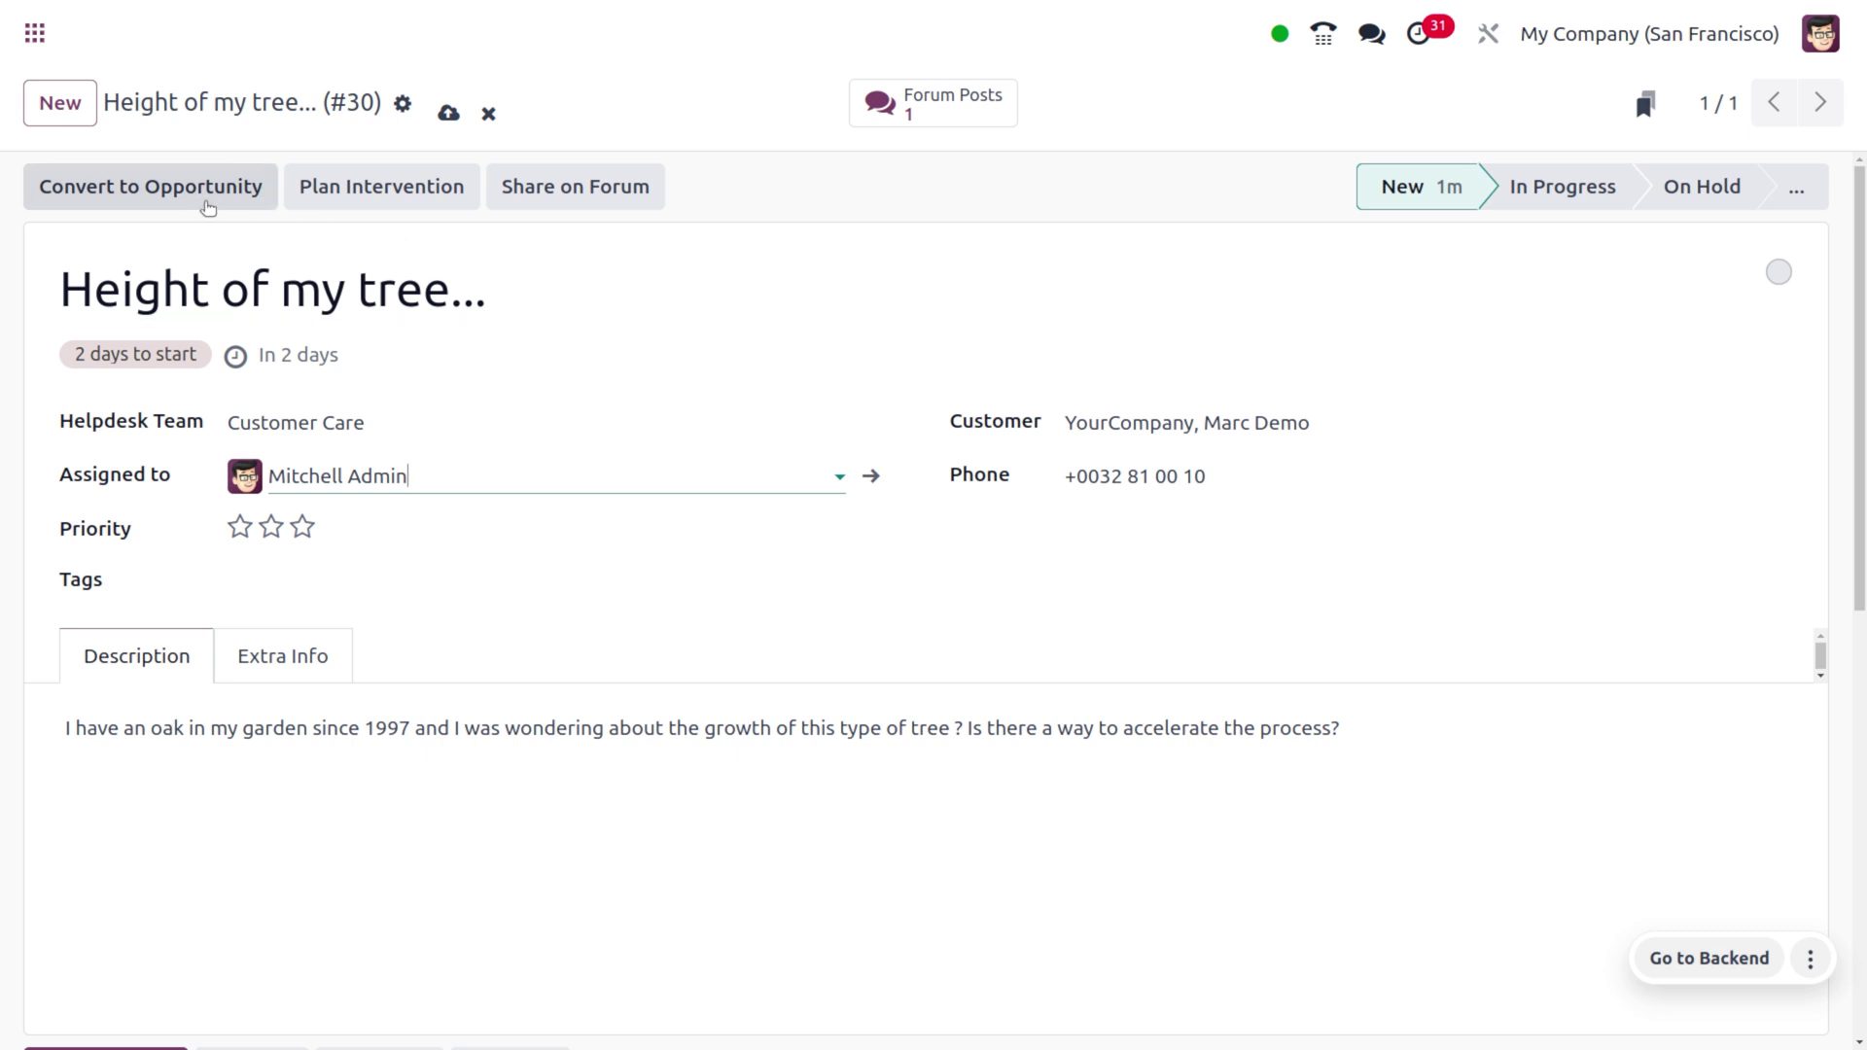
# Convert ticket #30 into an opportunity for Marc Demo and open its customer portal view
pyautogui.click(258, 186)
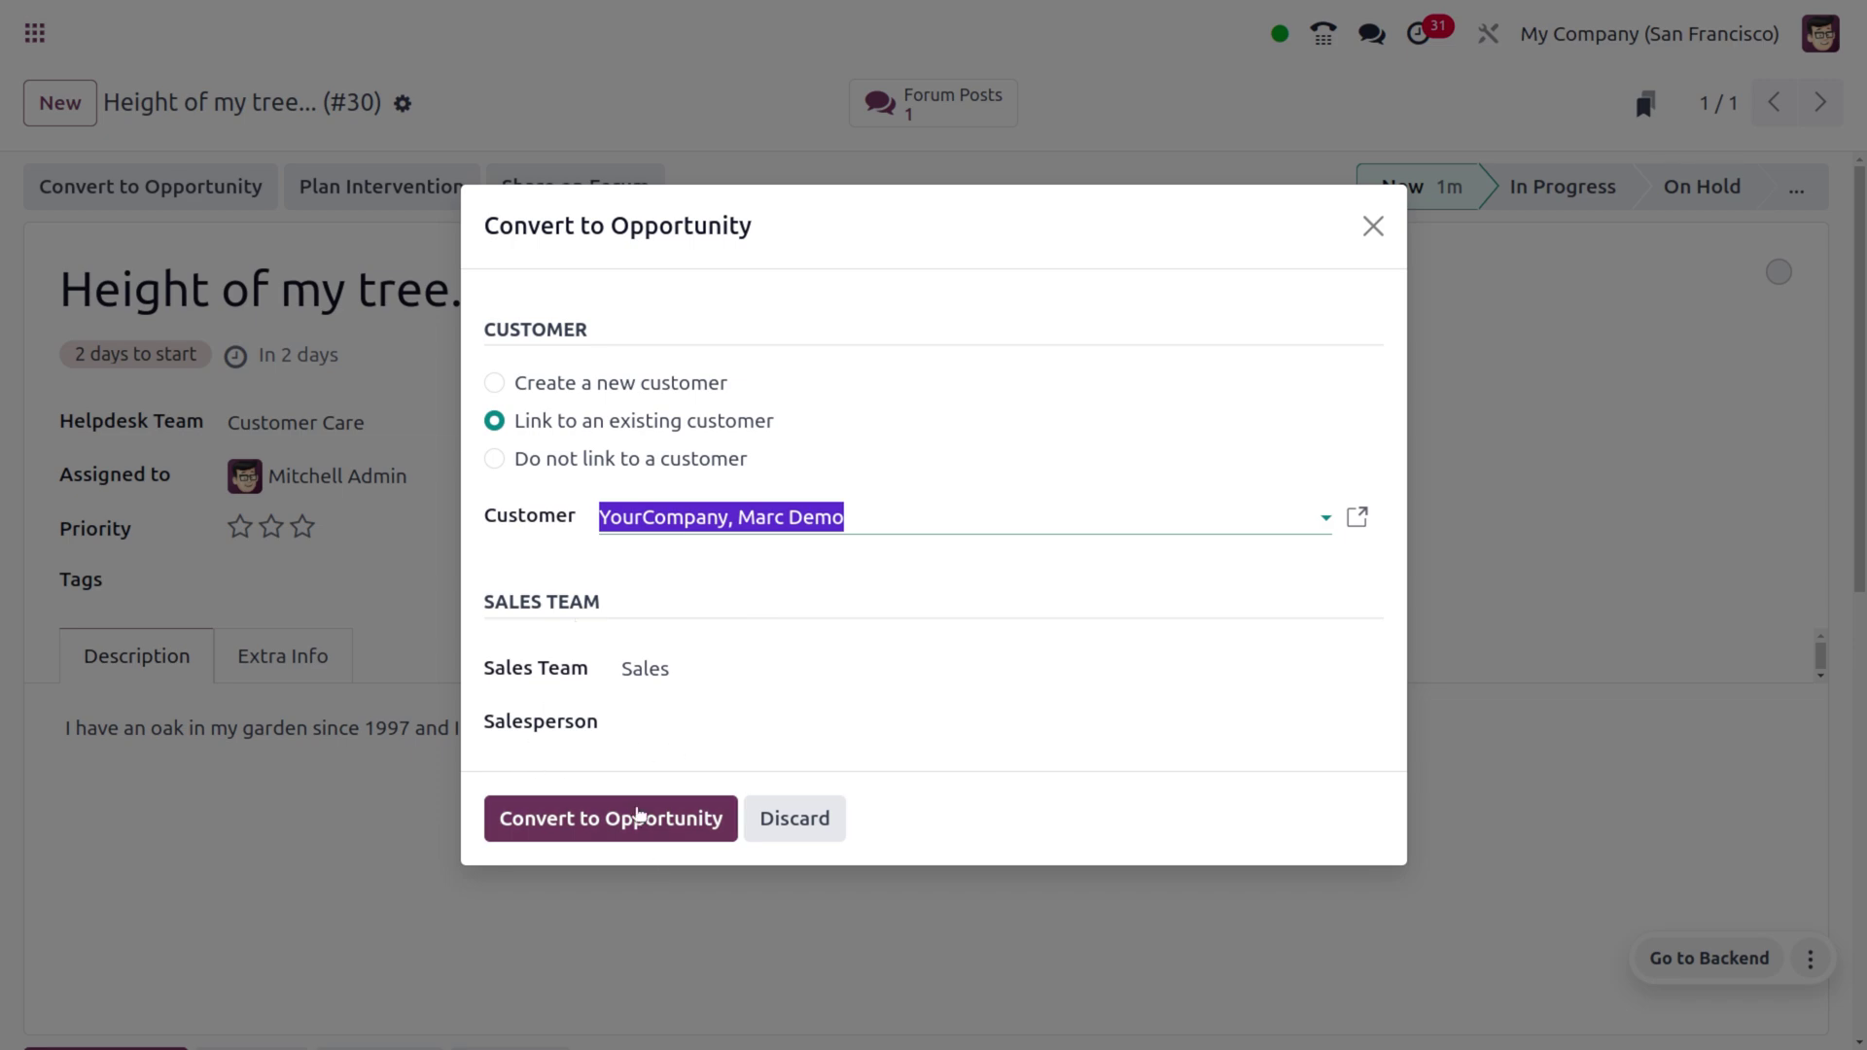
pyautogui.click(642, 827)
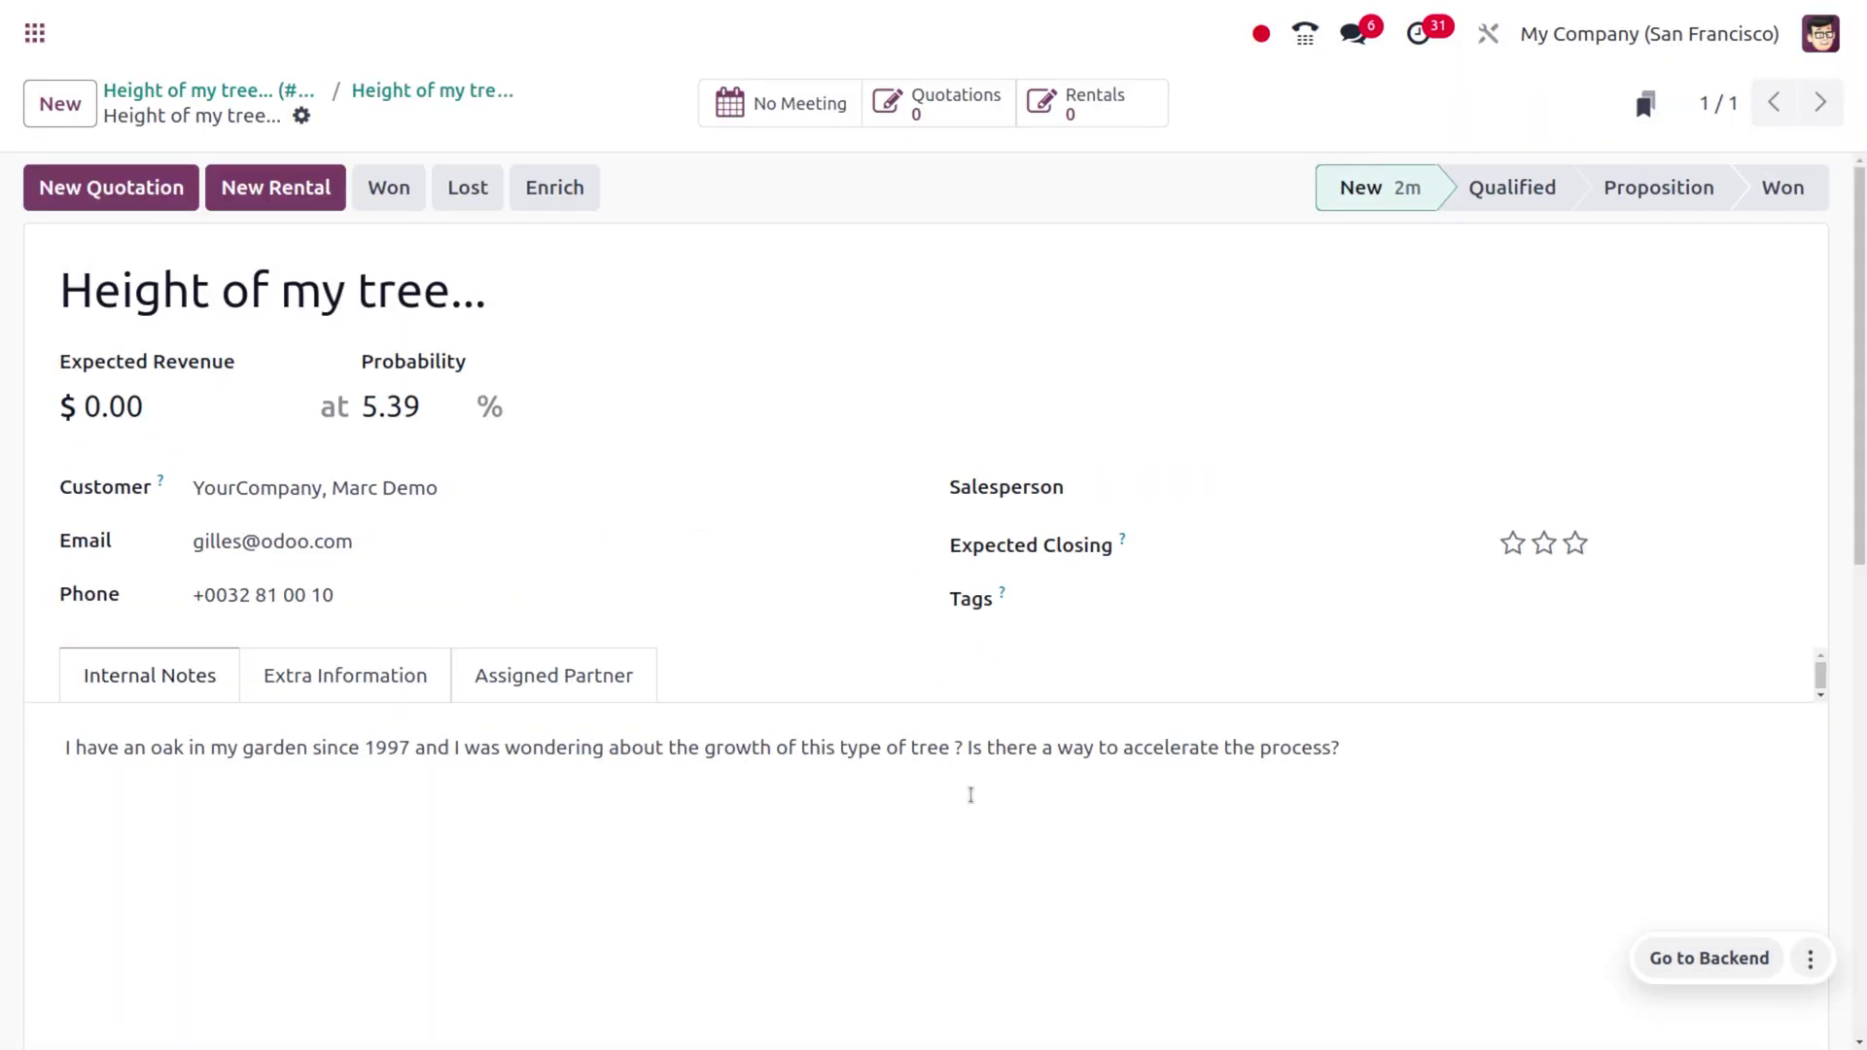
pyautogui.scroll(-4, 972, 792)
pyautogui.scroll(-1, 972, 794)
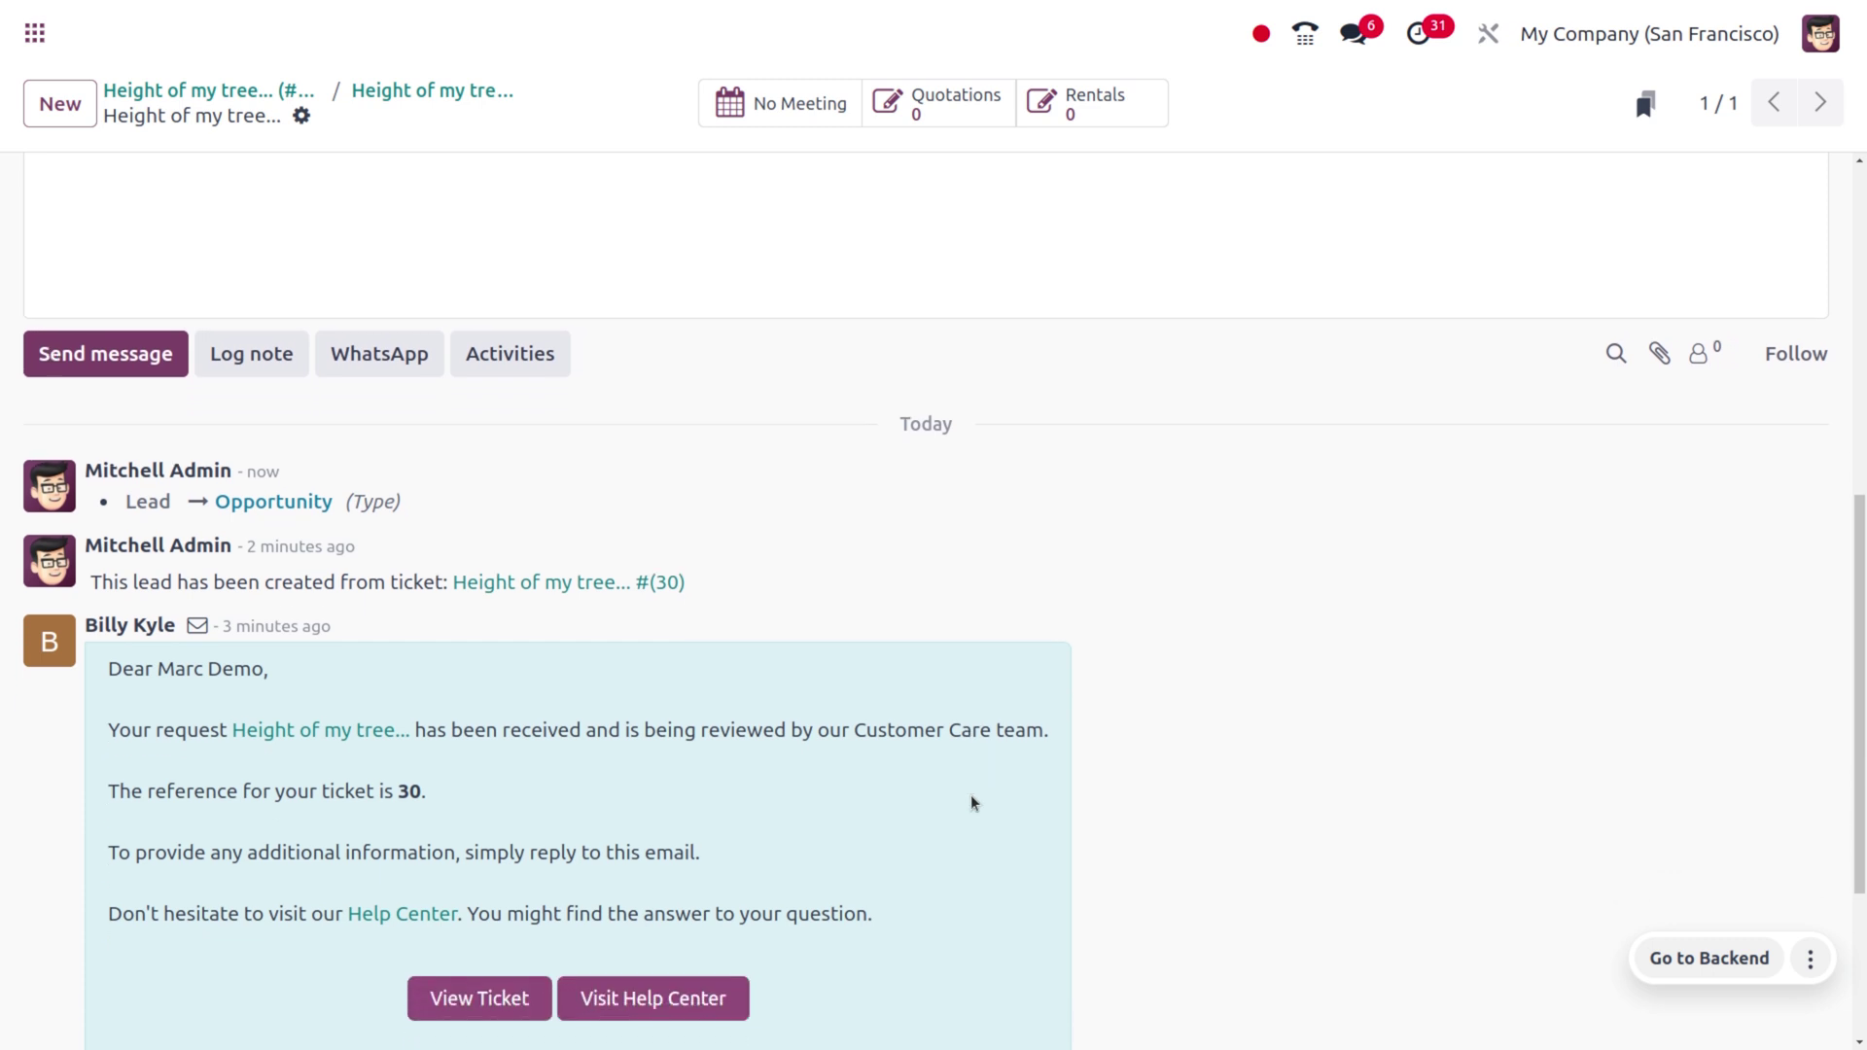
pyautogui.scroll(-1, 972, 803)
pyautogui.scroll(-1, 971, 803)
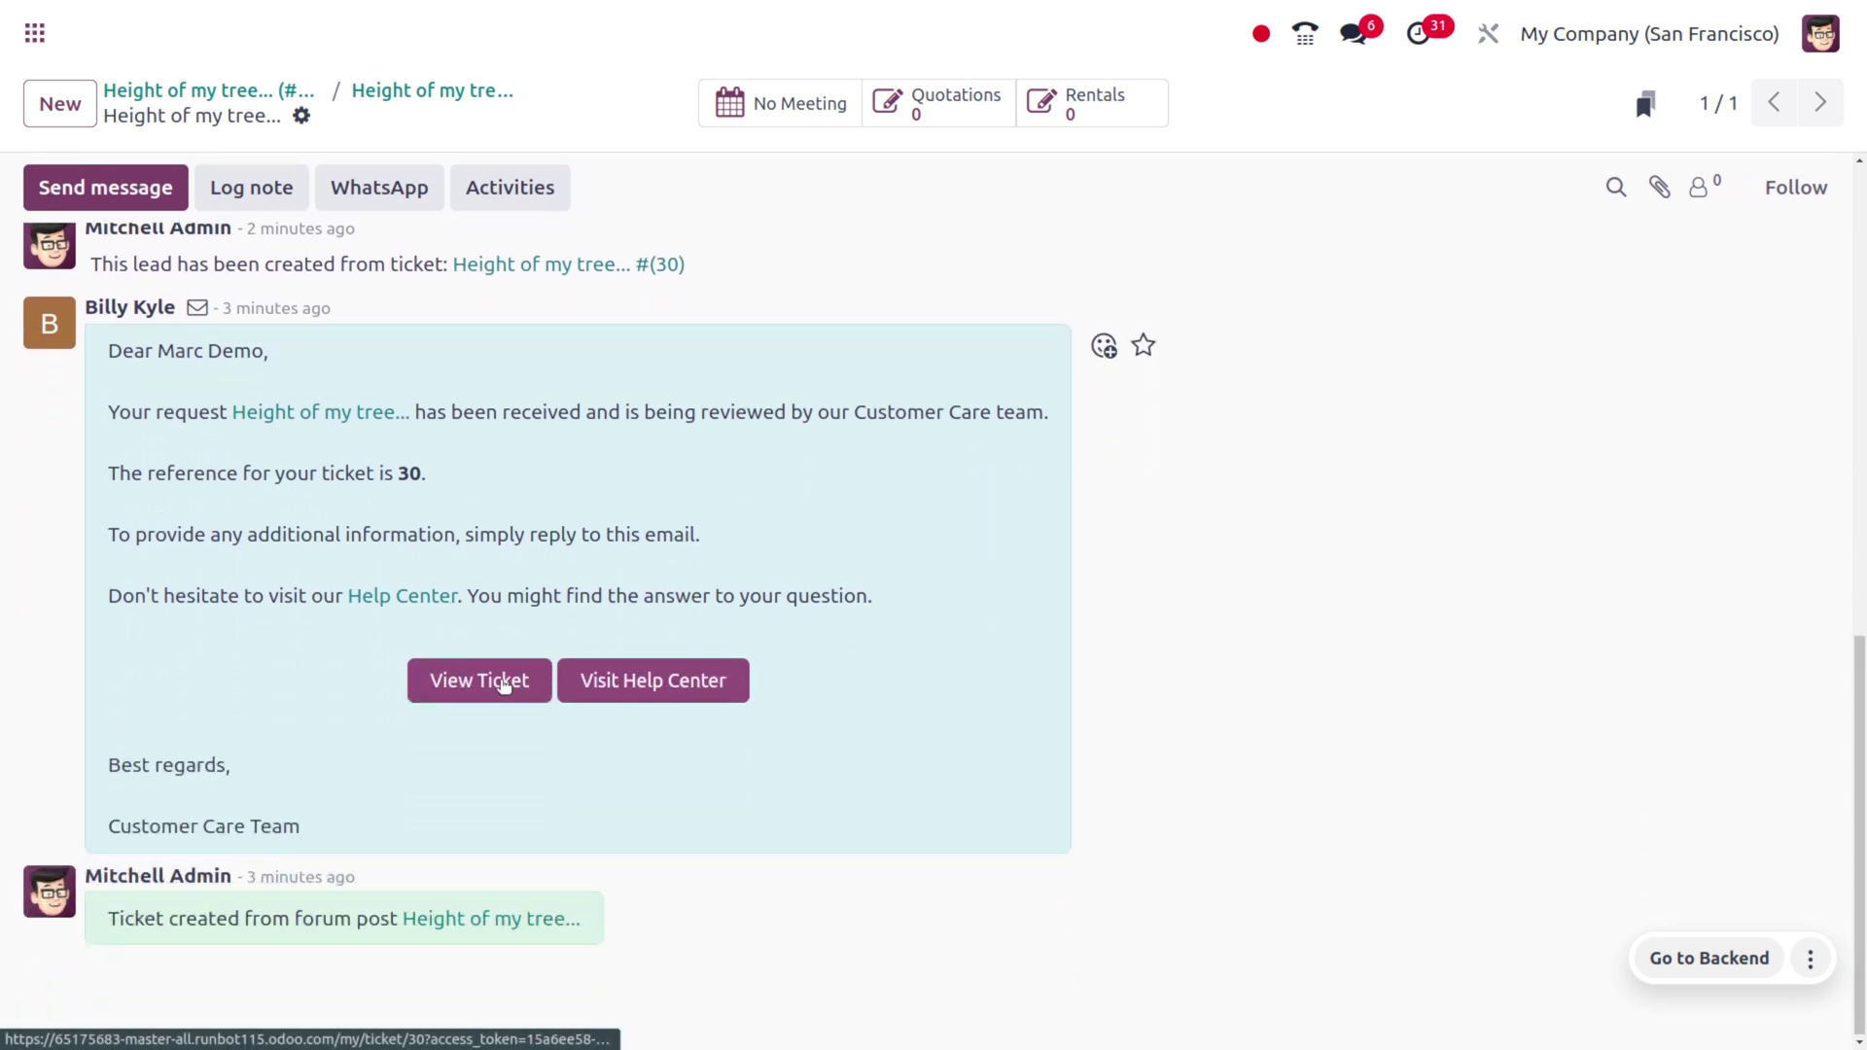
pyautogui.click(504, 681)
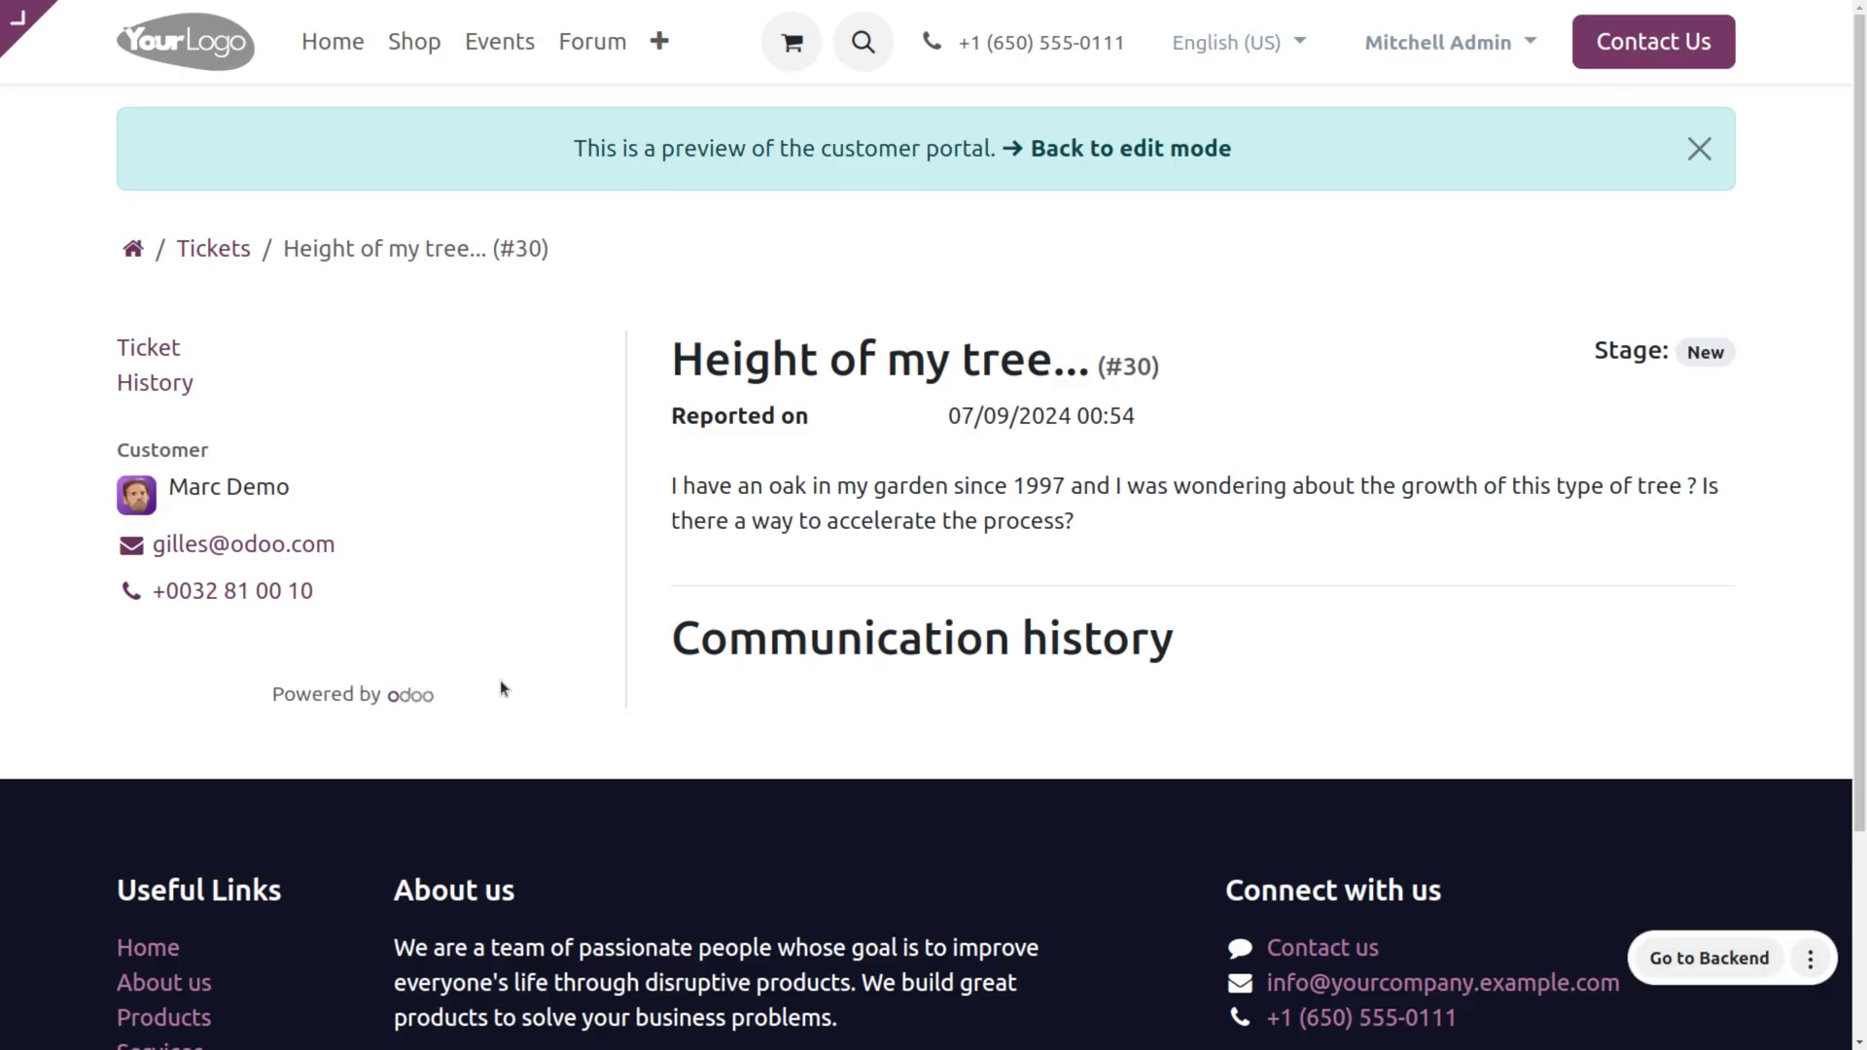